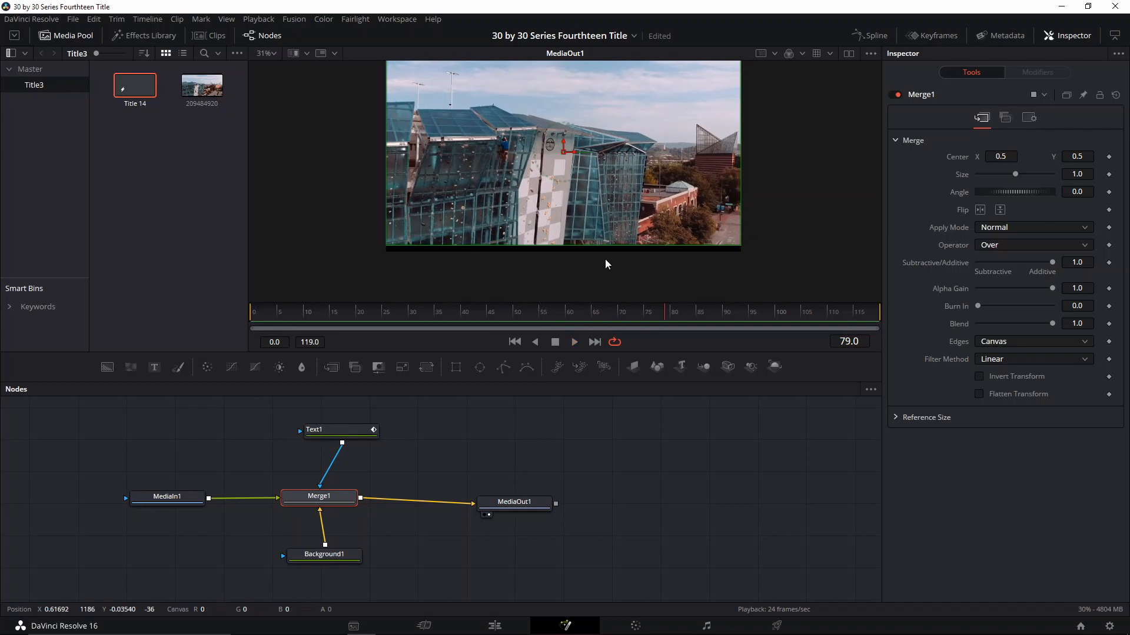
key(space)
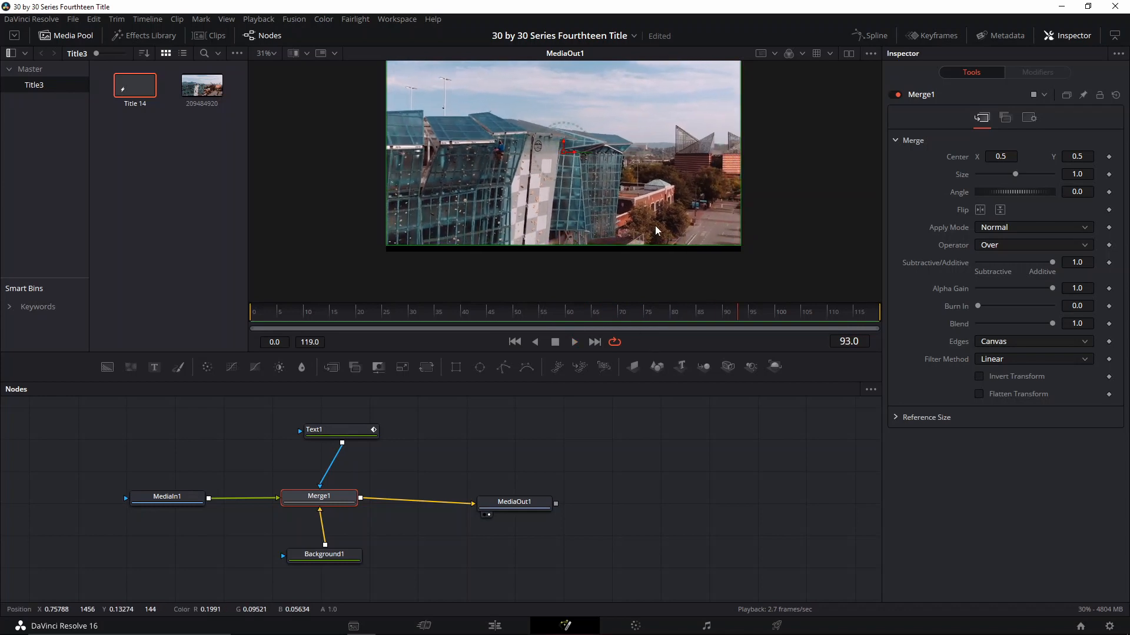
scroll(656, 230, up, 2)
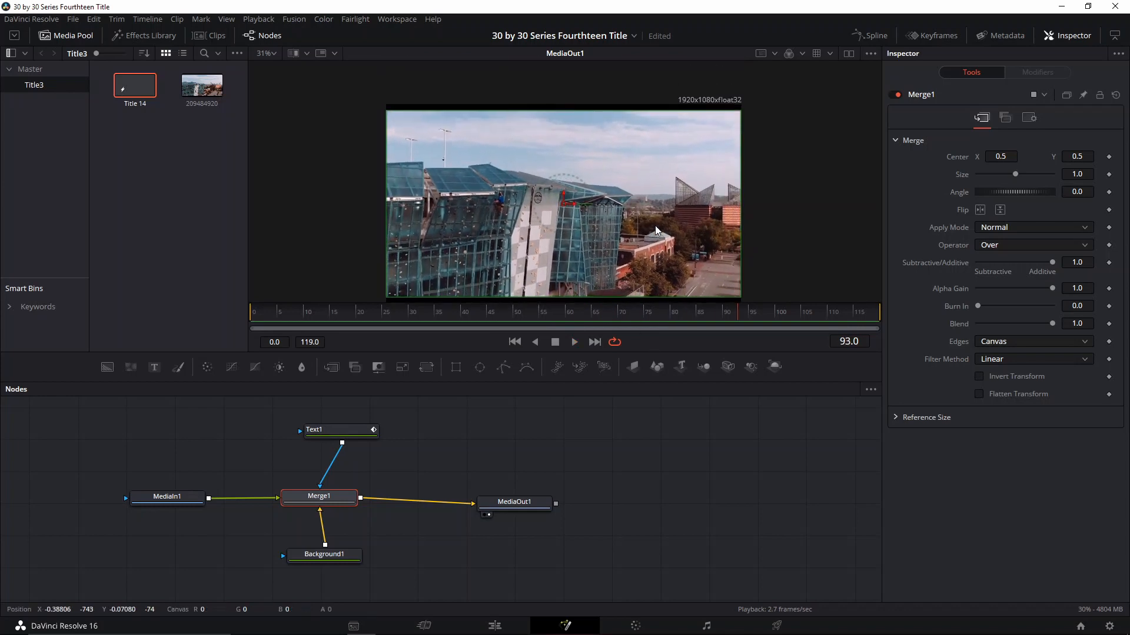
- Create a new Fusion composition and feed the clip 209484920 into its MediaOut1 node
right_click(197, 175)
click(230, 224)
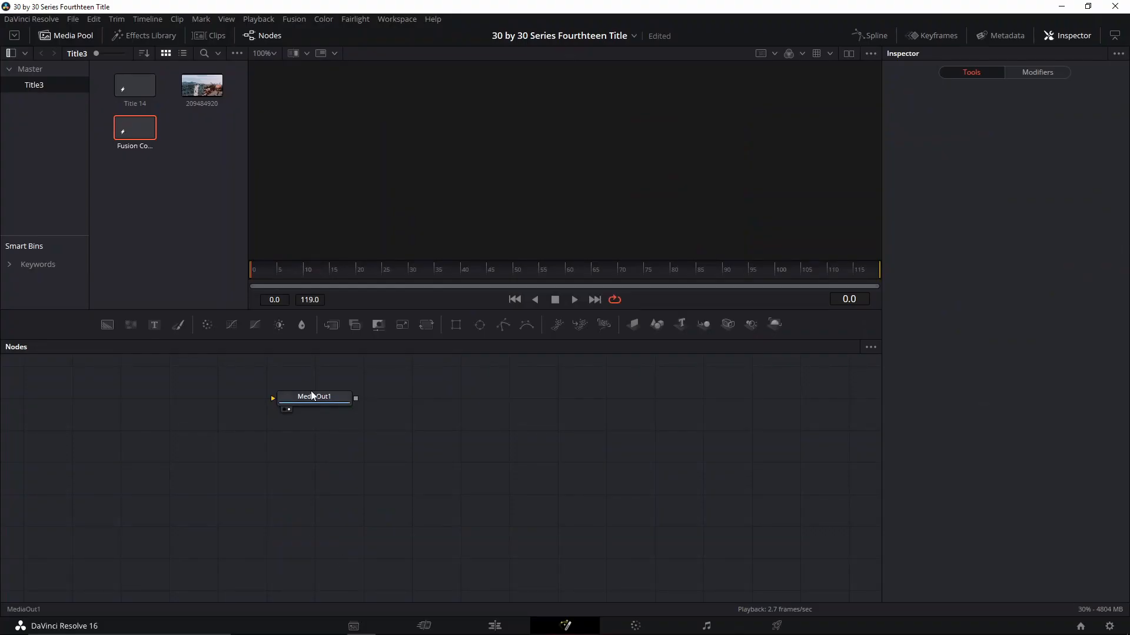
drag(311, 394, 658, 463)
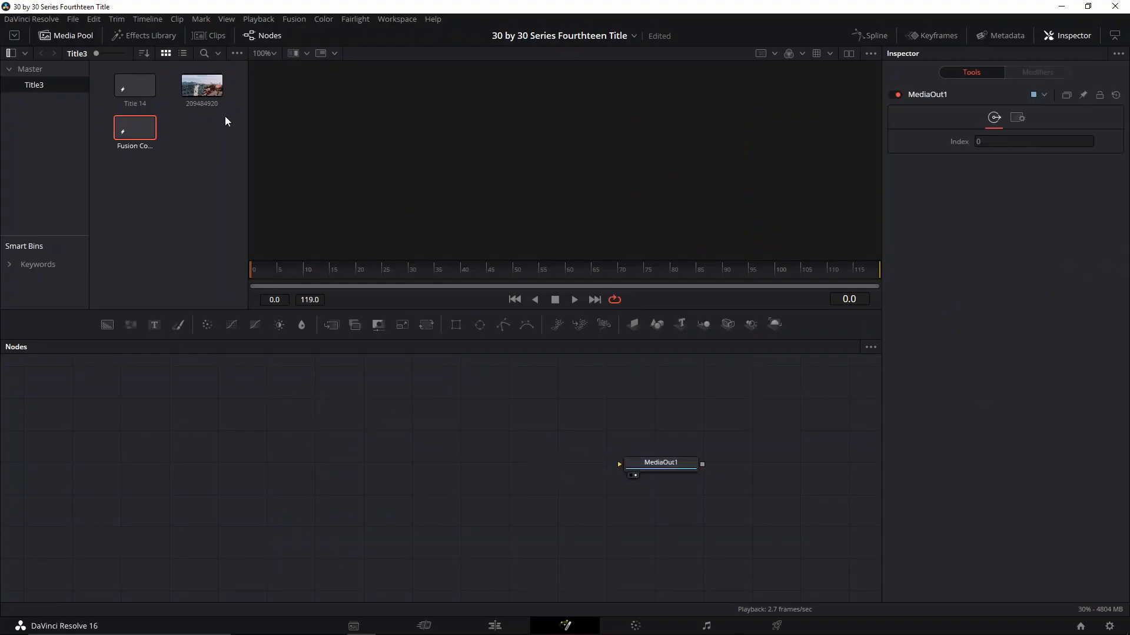
drag(203, 89, 630, 470)
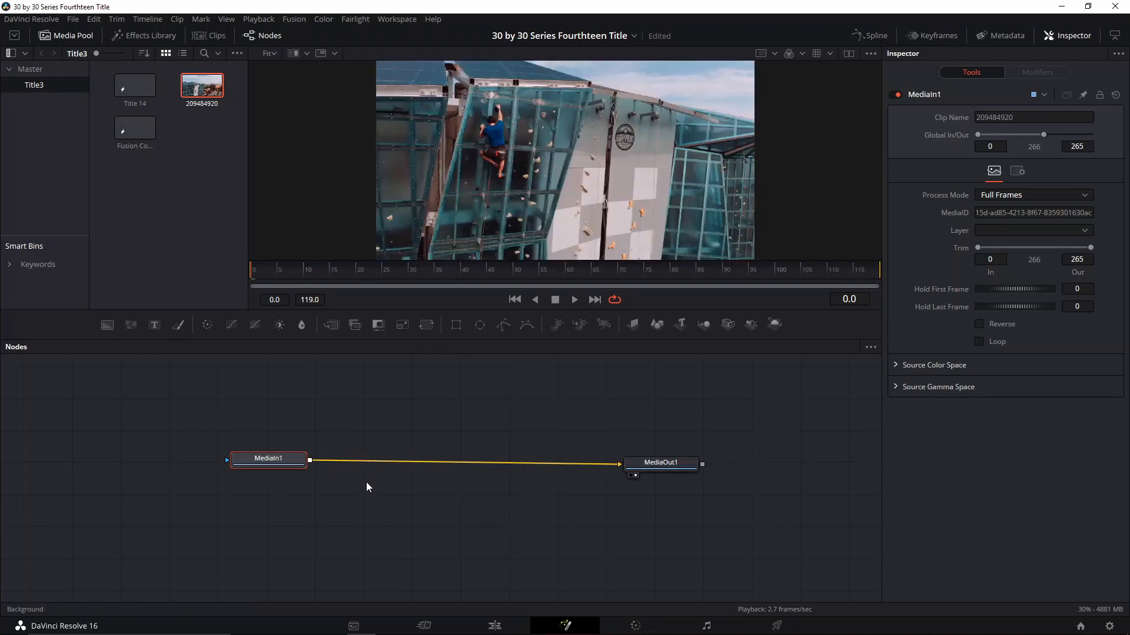
- Merge a Background node with MediaIn1, swap the Merge1 inputs so the clip is in front, and place Background1 below Merge1
drag(373, 497, 467, 468)
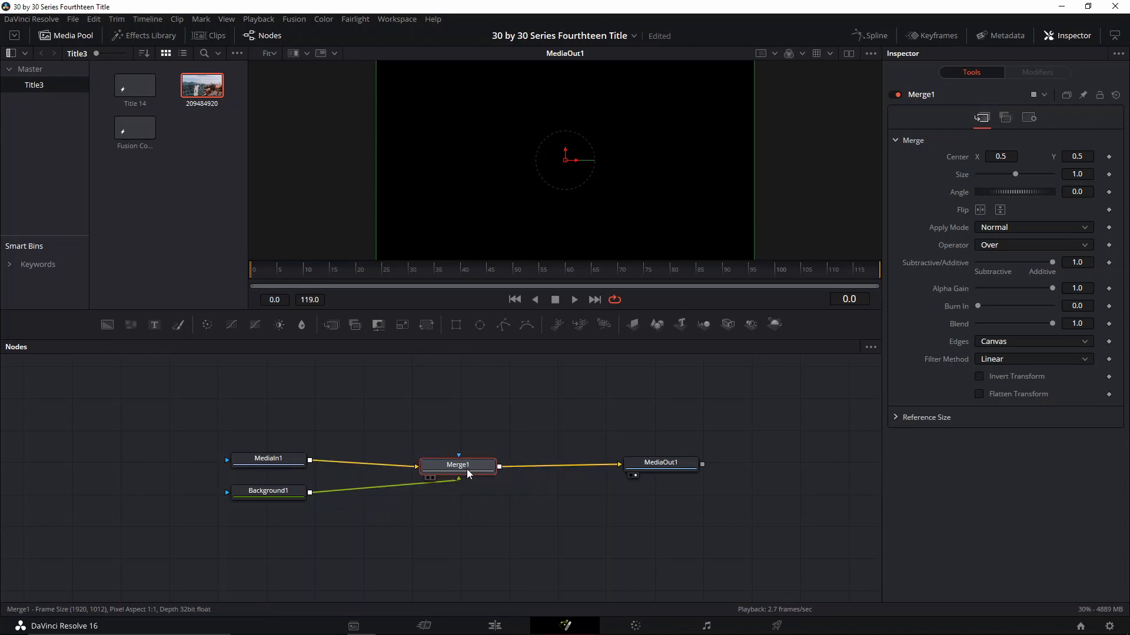
key(ctrl+t)
drag(284, 492, 467, 529)
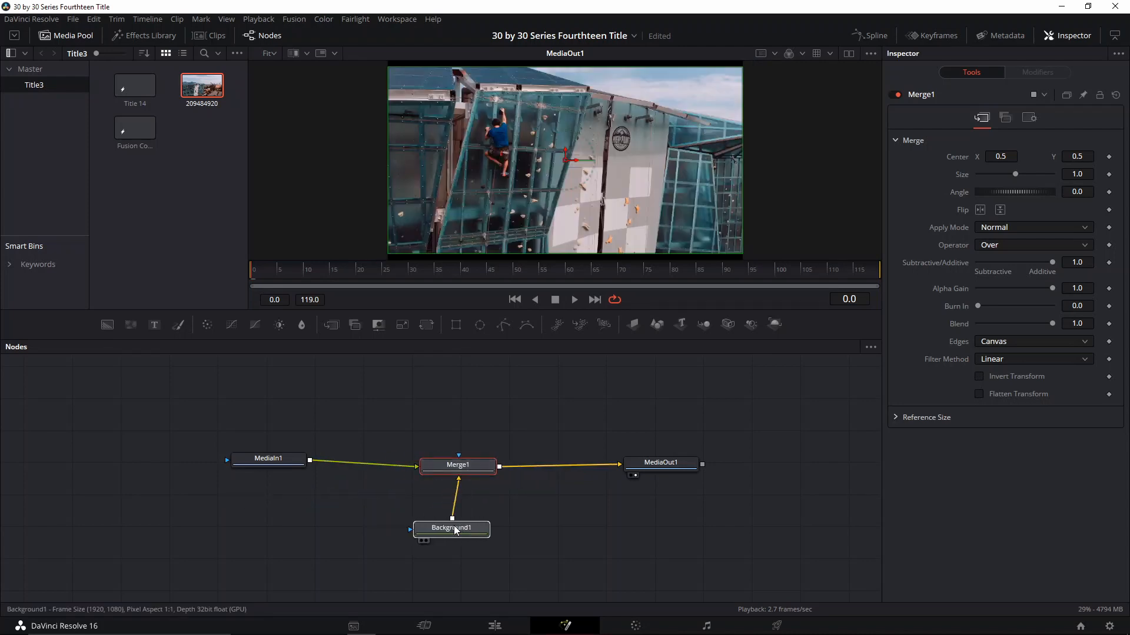
click(454, 466)
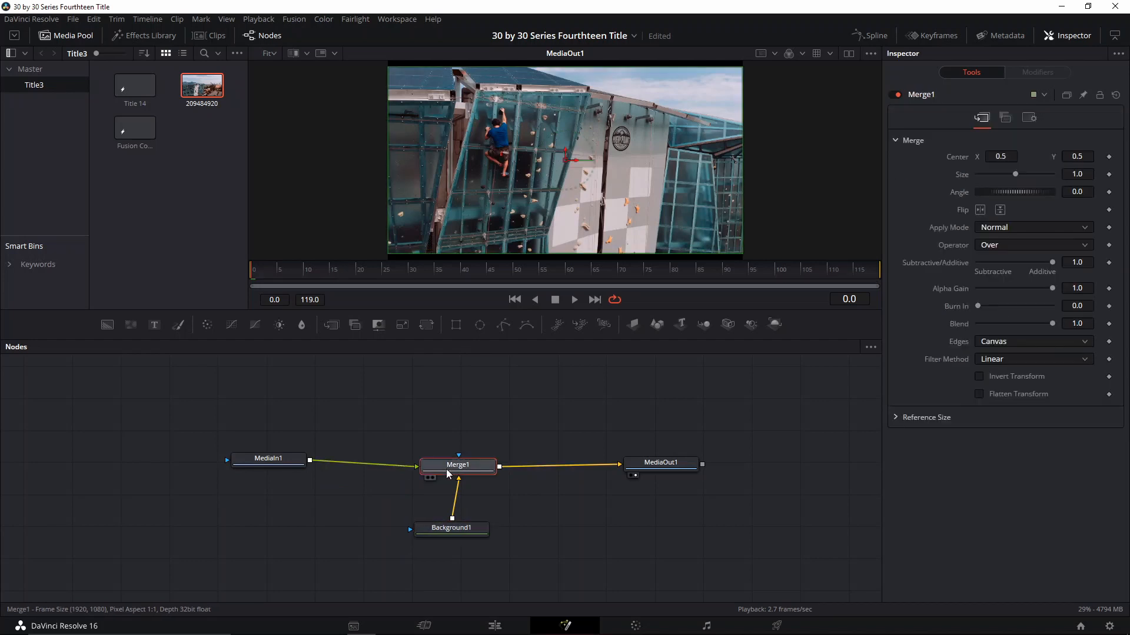
- Add a Text node, connect it to Merge1's effect mask input, and place it above Merge1
click(430, 406)
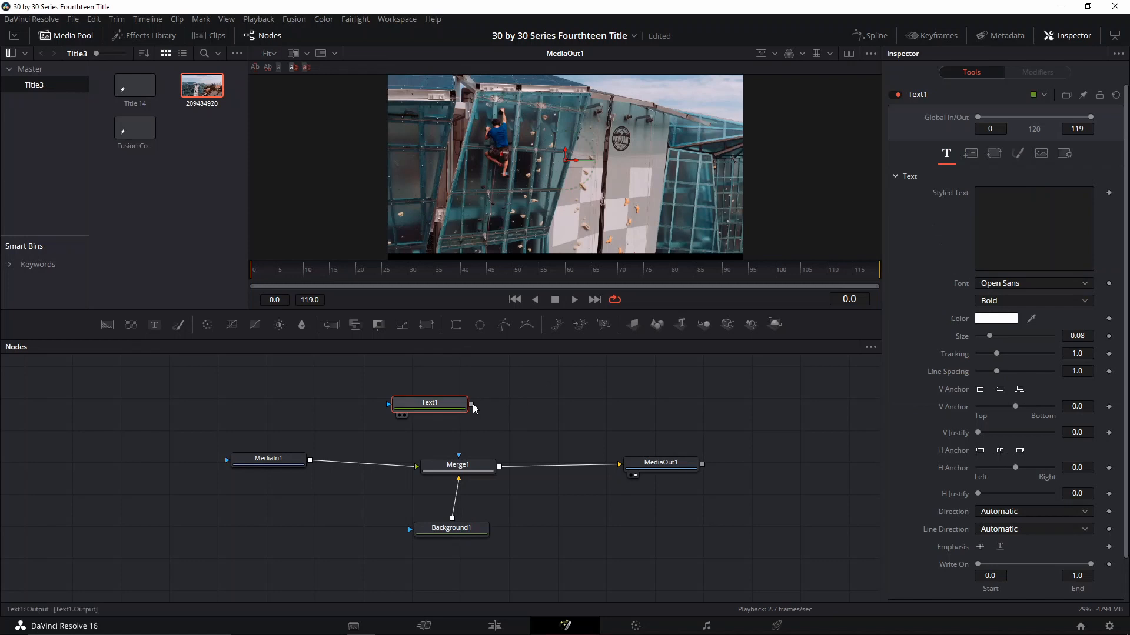
drag(472, 404, 458, 464)
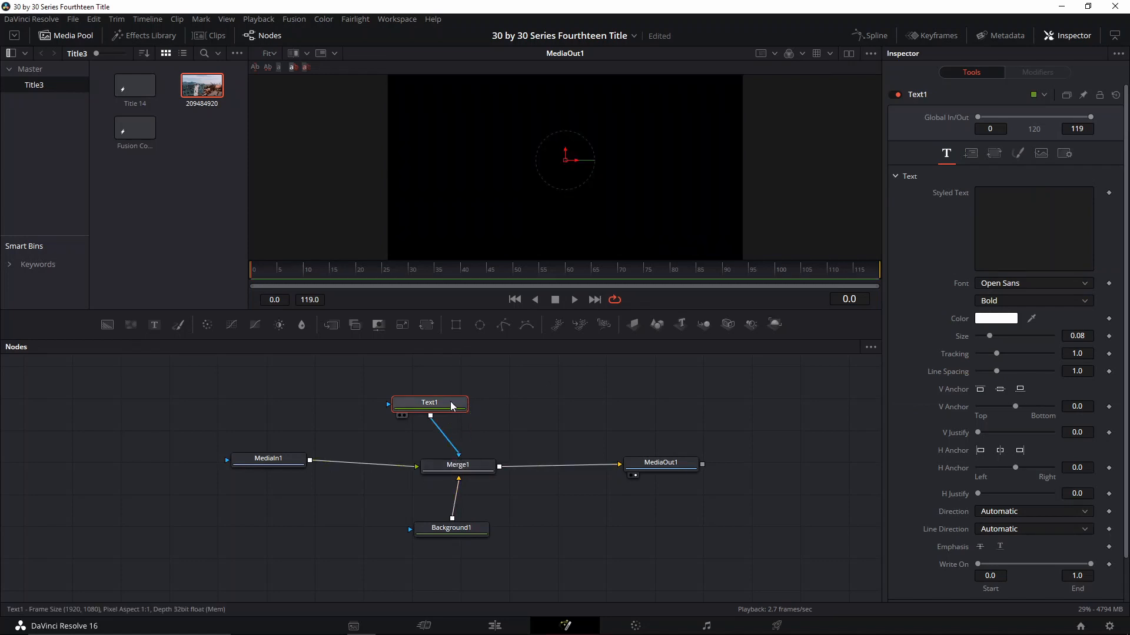
drag(452, 406, 474, 377)
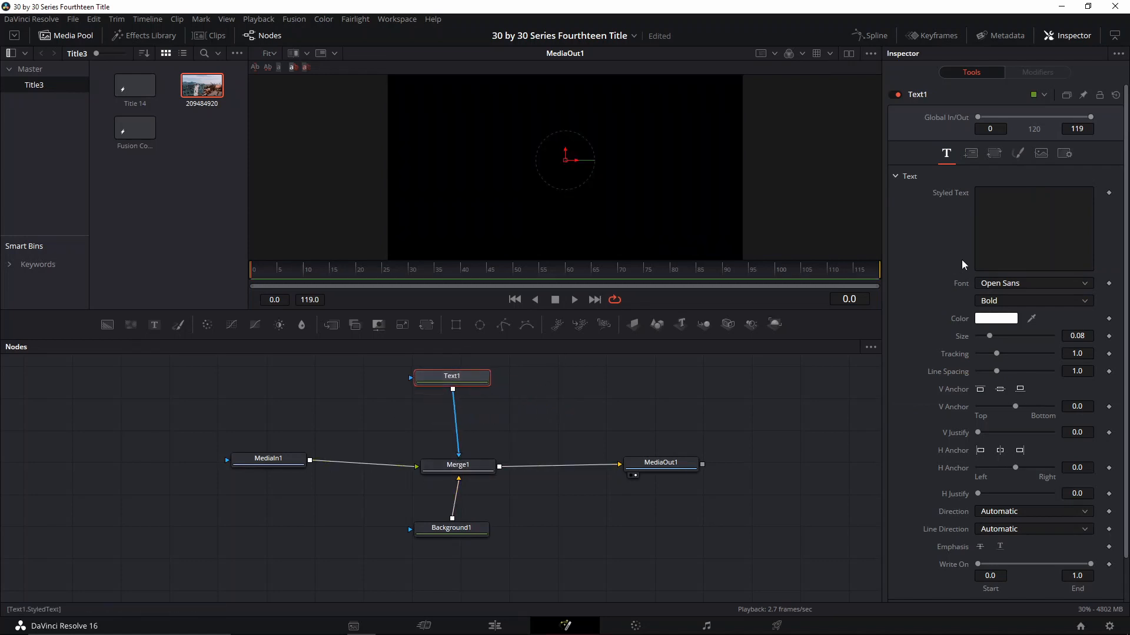
- Set the Text1 wording to MAIN TITLE and its size to 0.2756
click(996, 248)
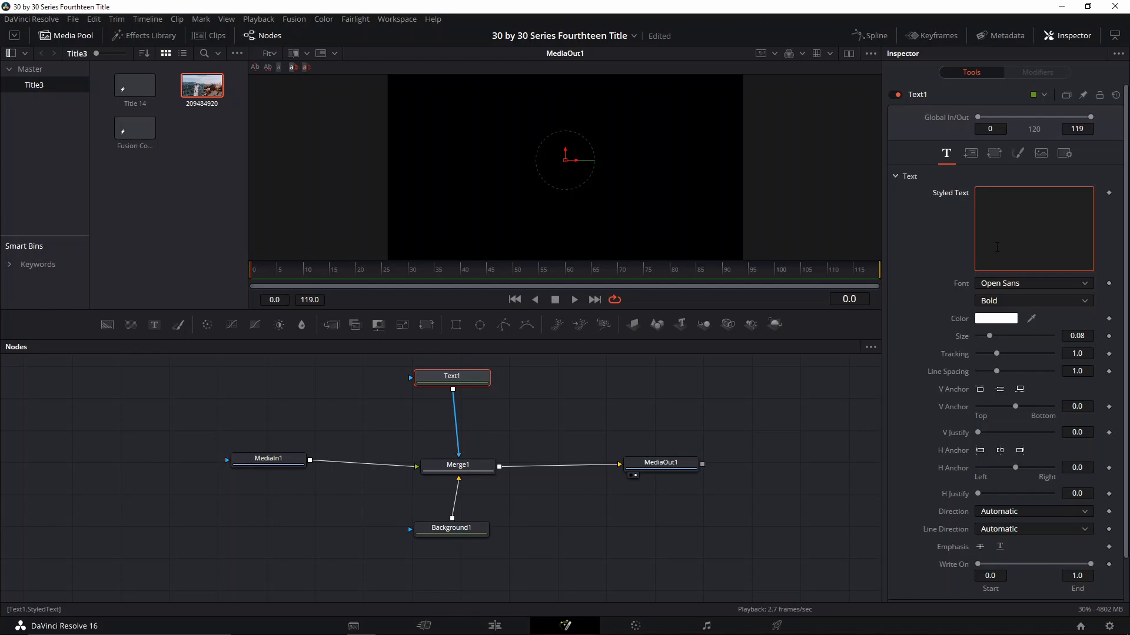
text(MAIN TITLE)
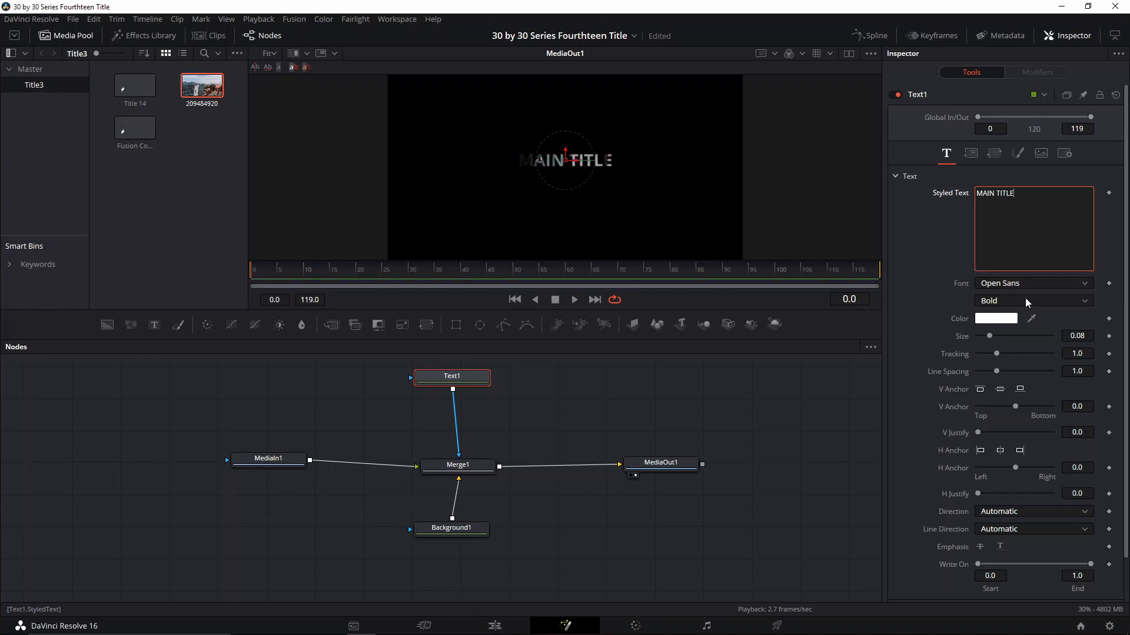
drag(993, 337, 1019, 338)
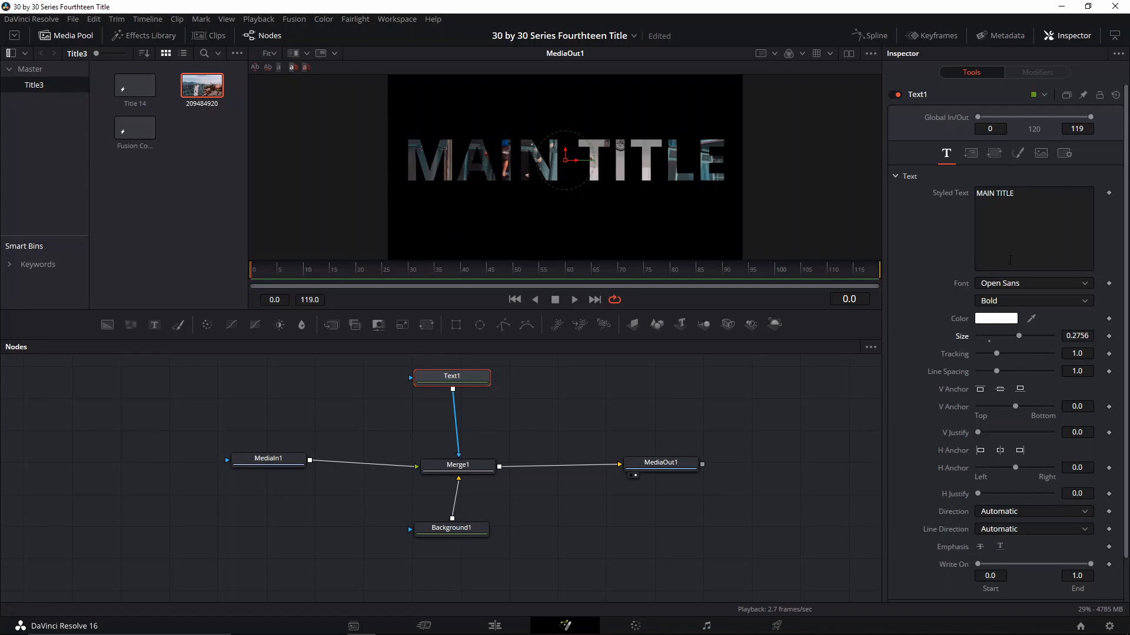
- Try the Potra font on the MAIN TITLE text and undo the font change
click(1000, 283)
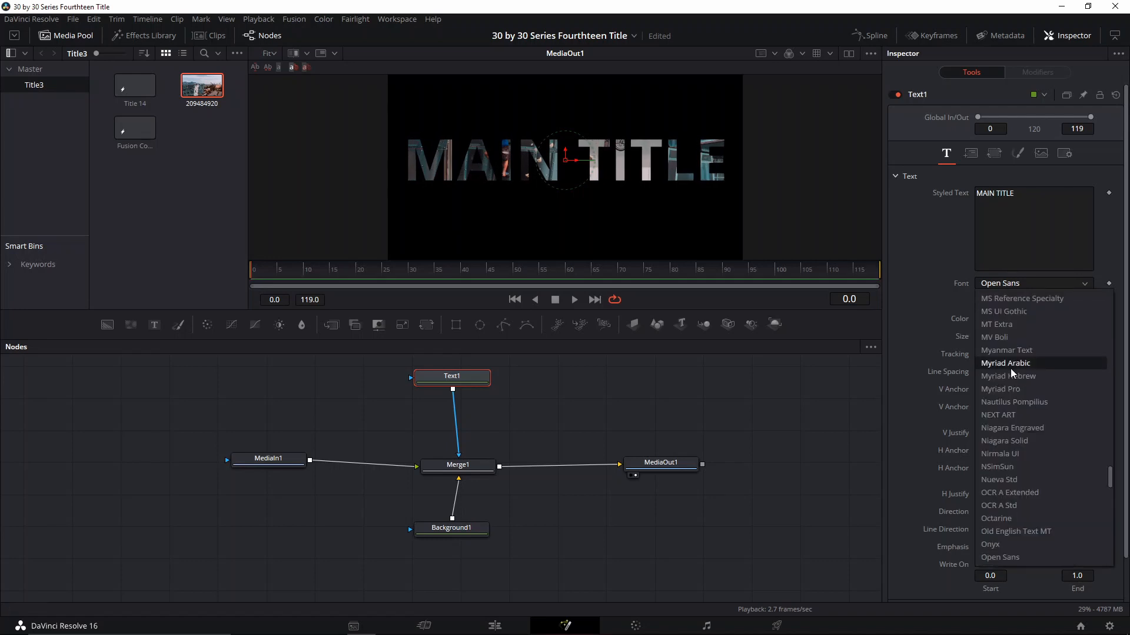
scroll(1017, 507, down, 5)
scroll(1017, 506, up, 20)
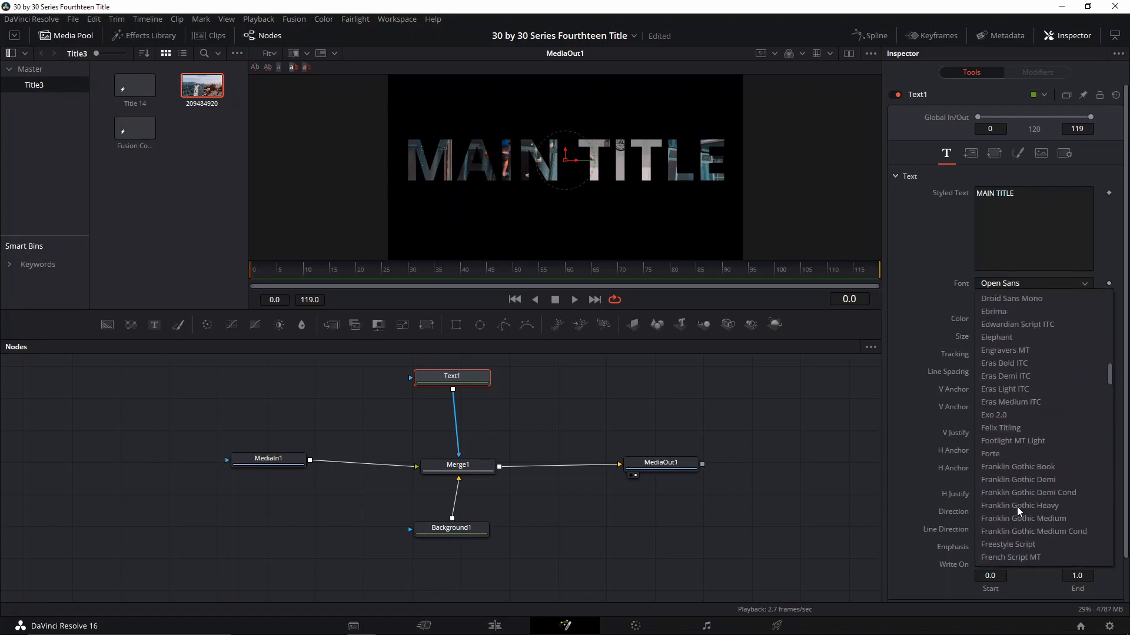
scroll(1046, 350, up, 10)
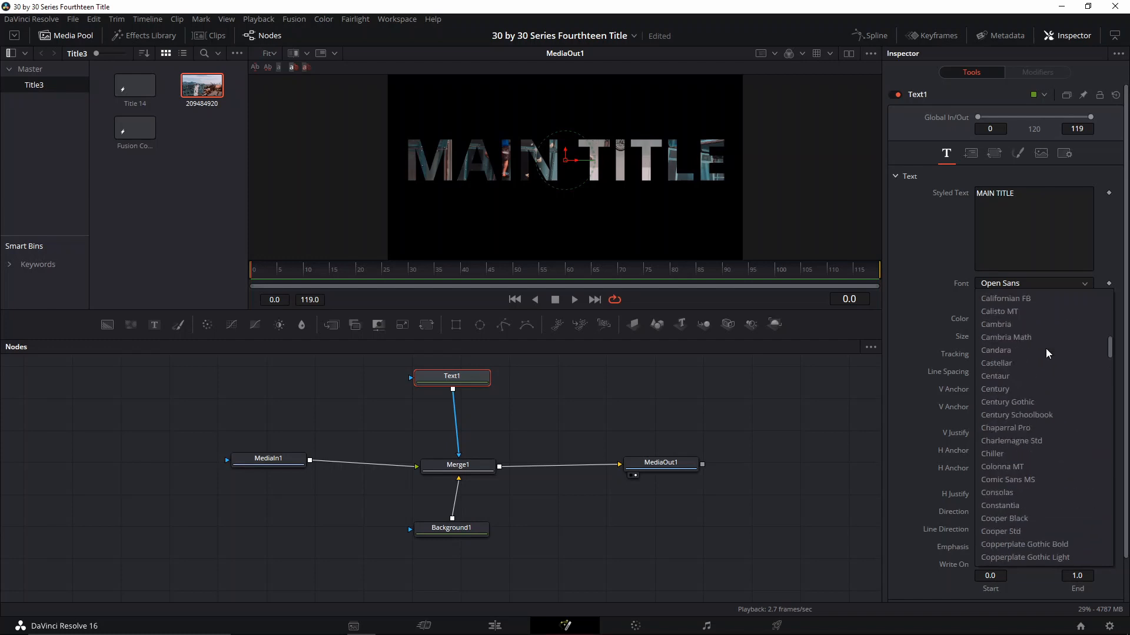
scroll(1046, 348, down, 15)
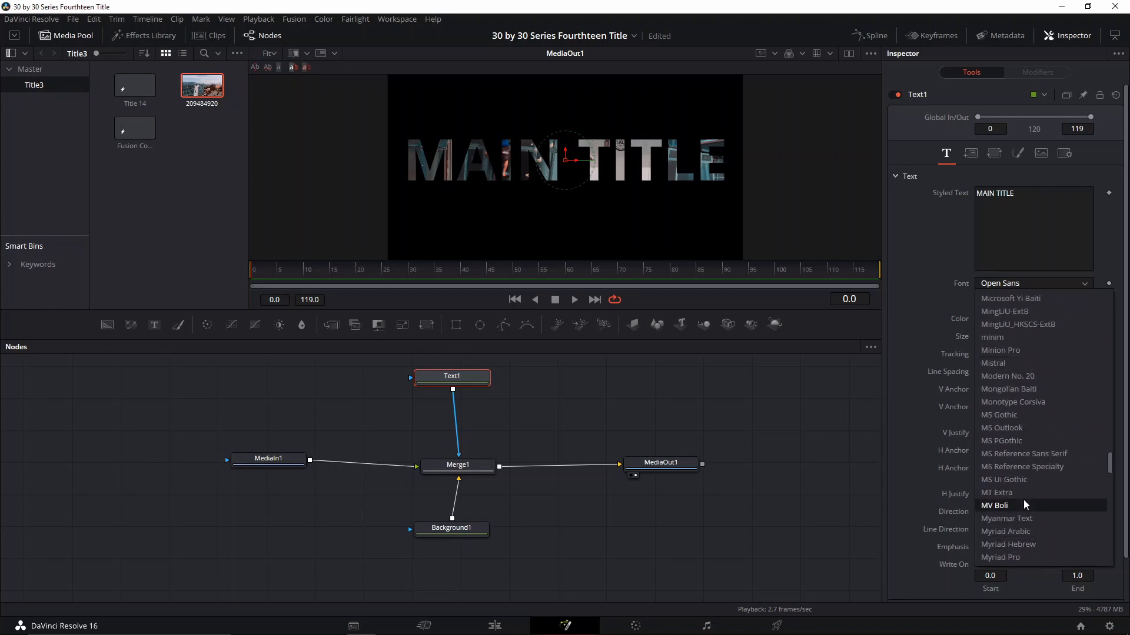
scroll(1023, 499, down, 10)
click(1014, 518)
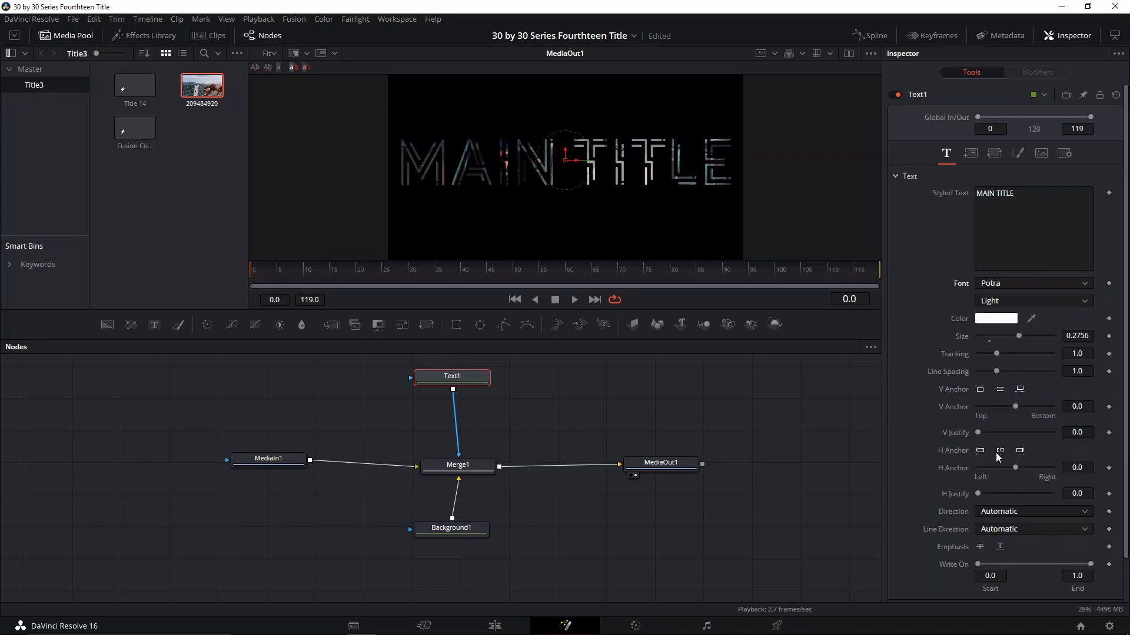
key(ctrl+z)
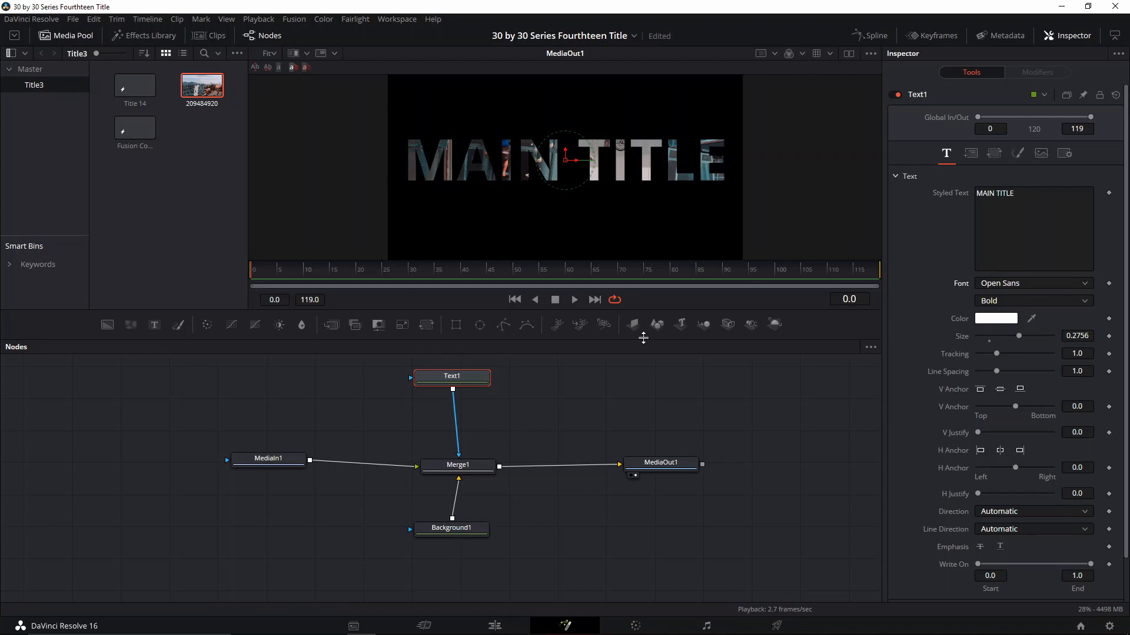
- Keyframe Text1's character spacing at 1.0 on frame 20 and 0.8127 on frame 5
click(355, 274)
click(971, 154)
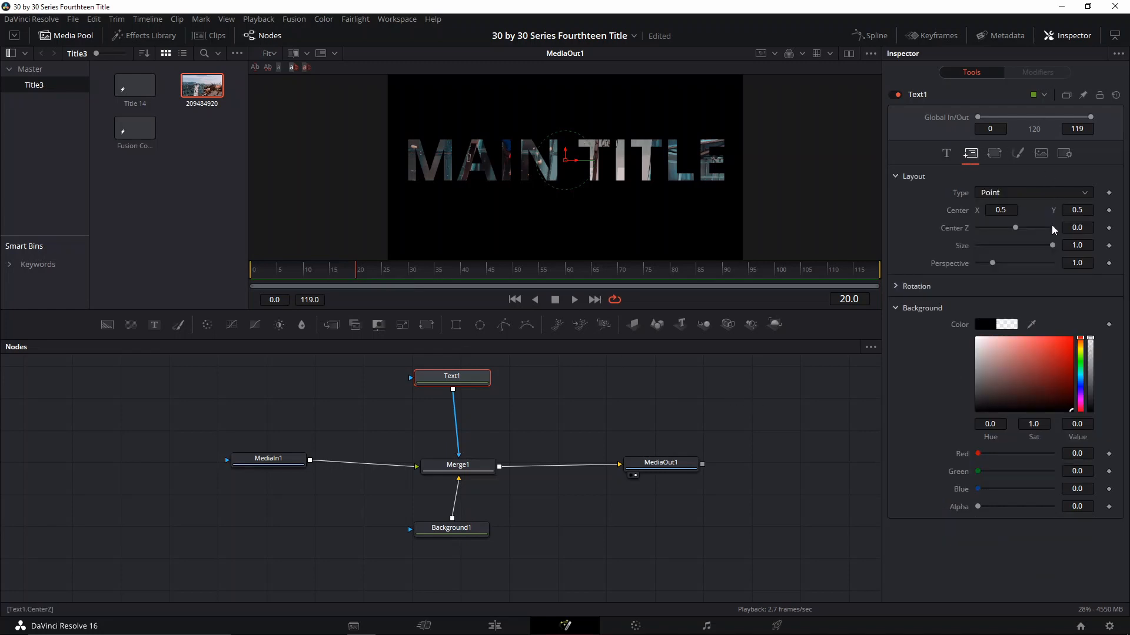
click(995, 156)
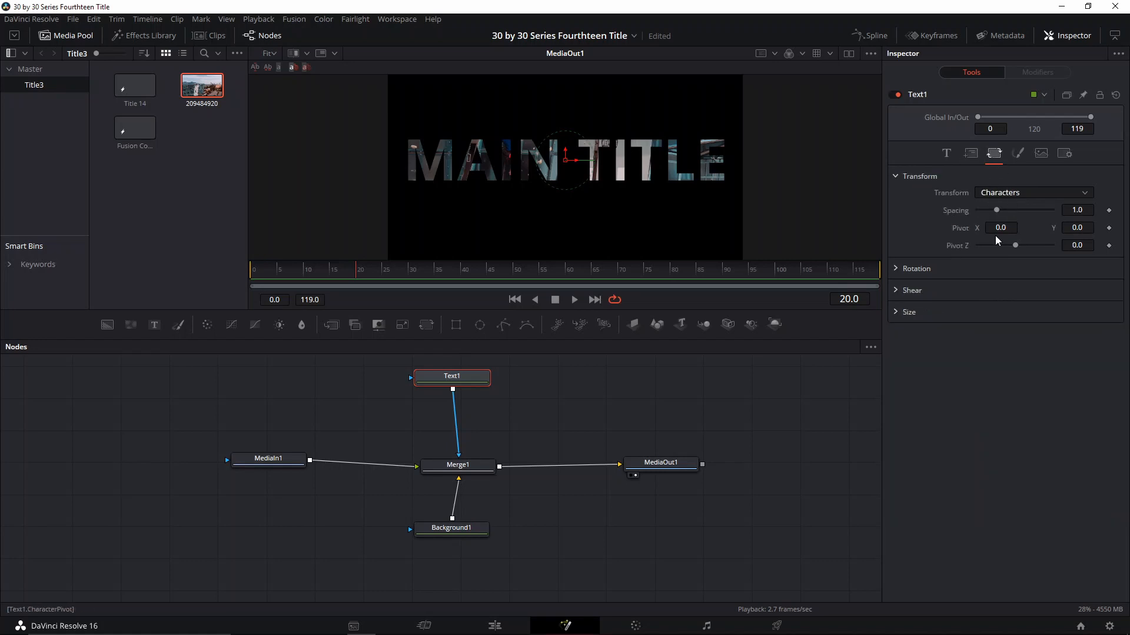
click(1108, 211)
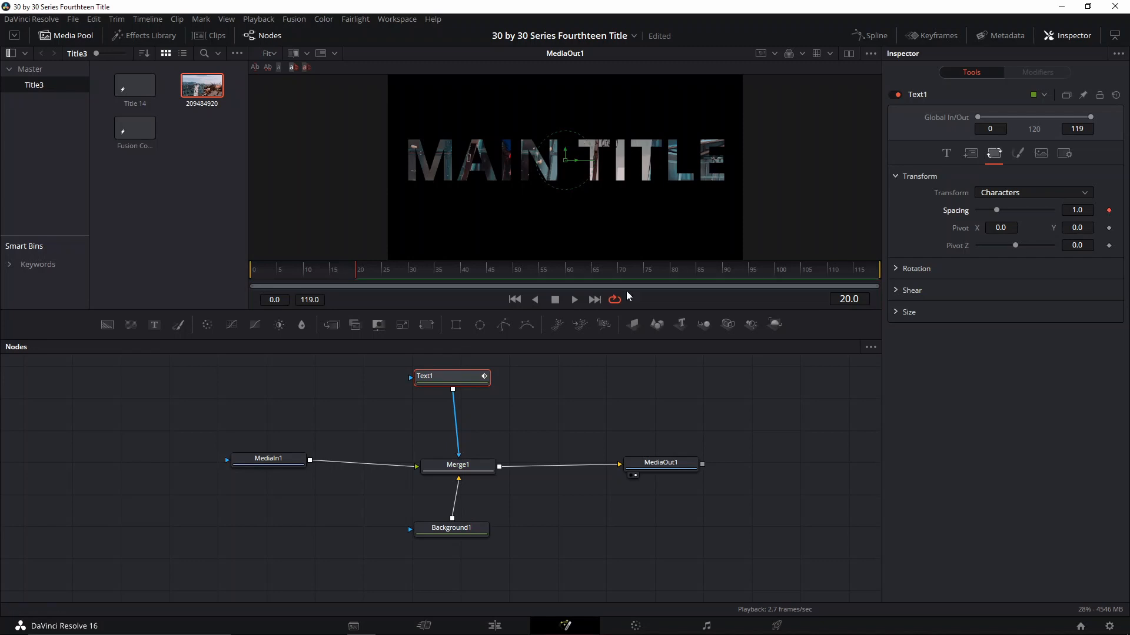
click(281, 269)
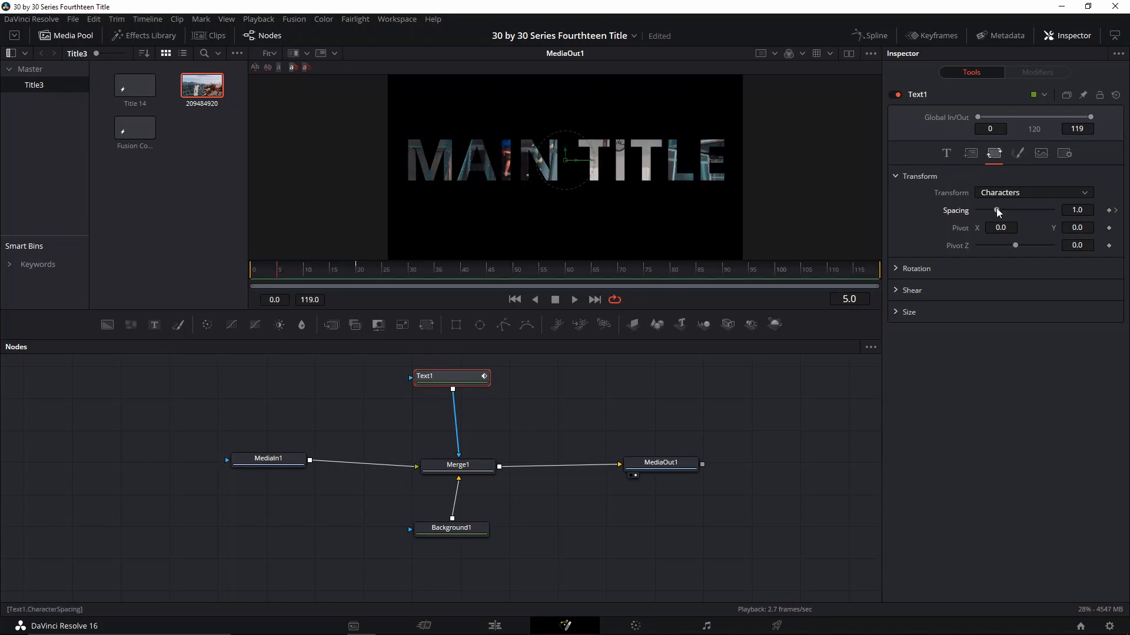
drag(996, 207, 991, 209)
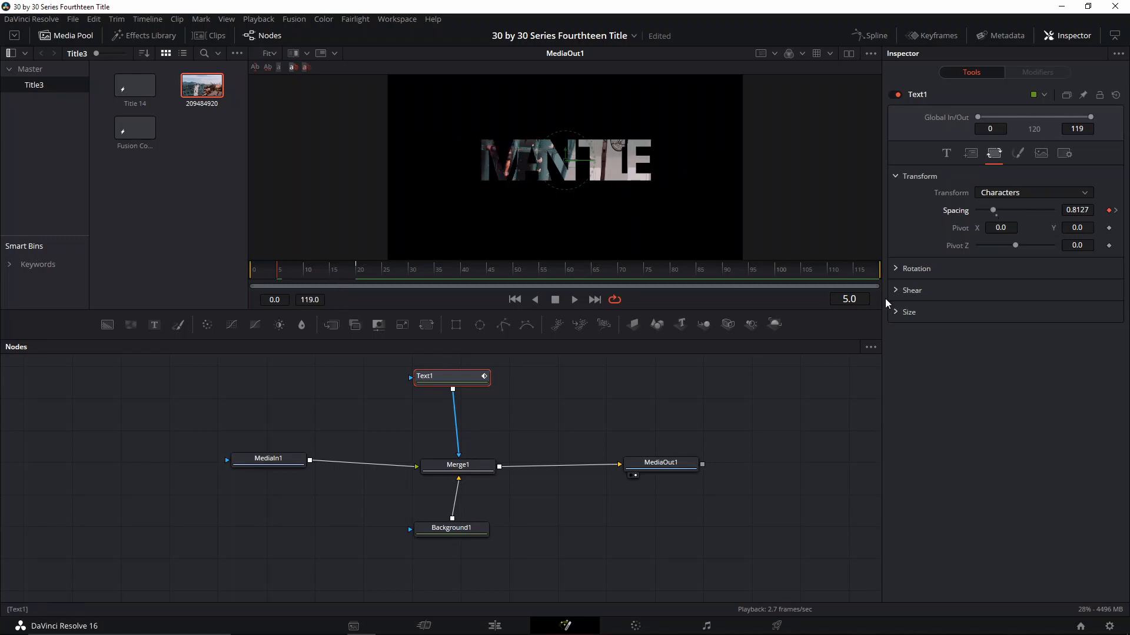
- Keyframe Text1's shading opacity at 1.0 on frame 12 and at its minimum on frame 0 for a fade-in
click(1022, 154)
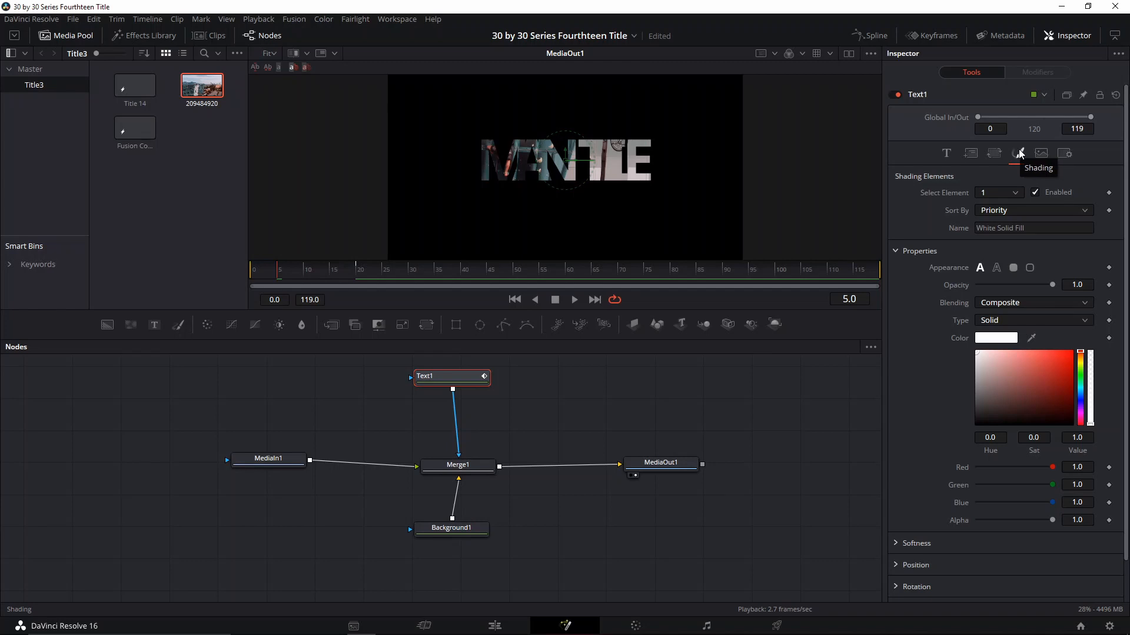
mouse_move(1052, 286)
mouse_down()
mouse_move(968, 283)
mouse_move(1054, 282)
mouse_up()
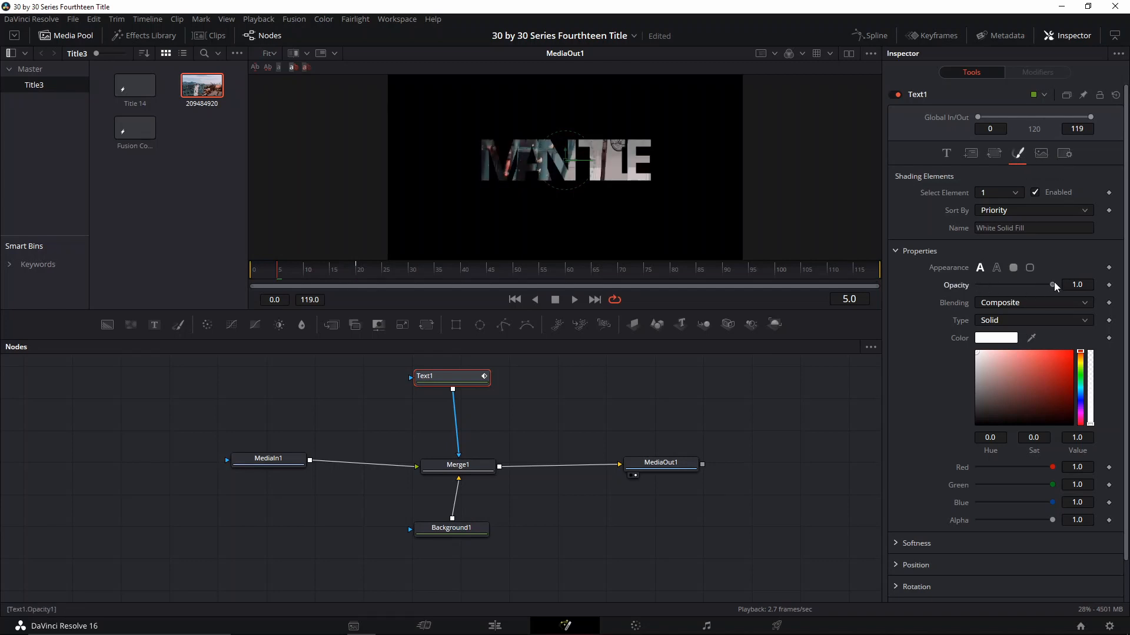
click(314, 270)
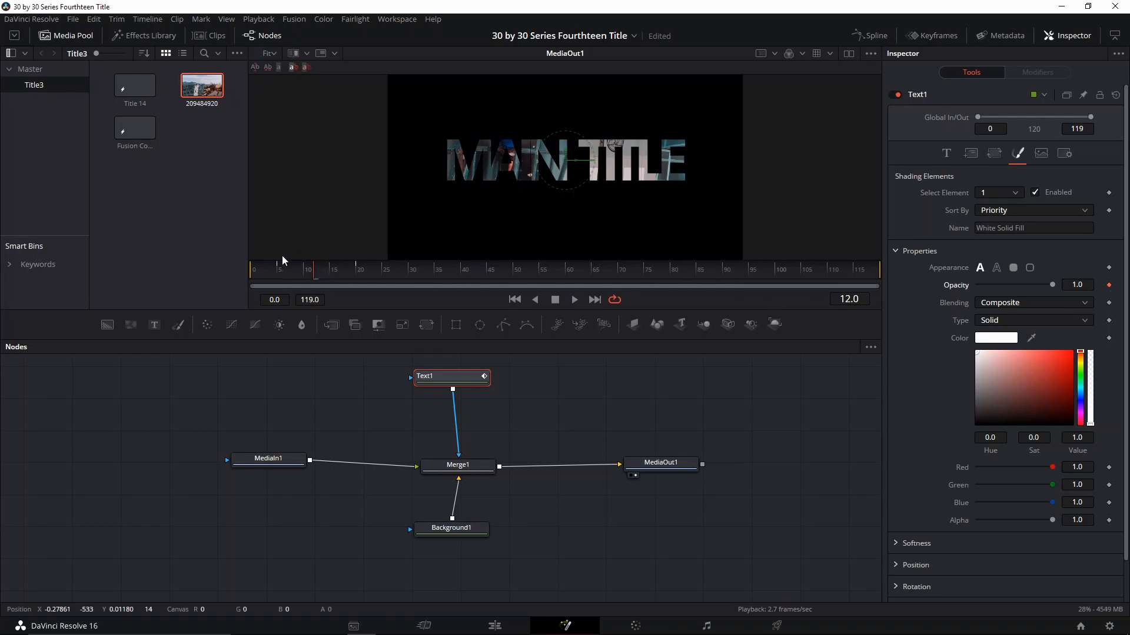
click(254, 270)
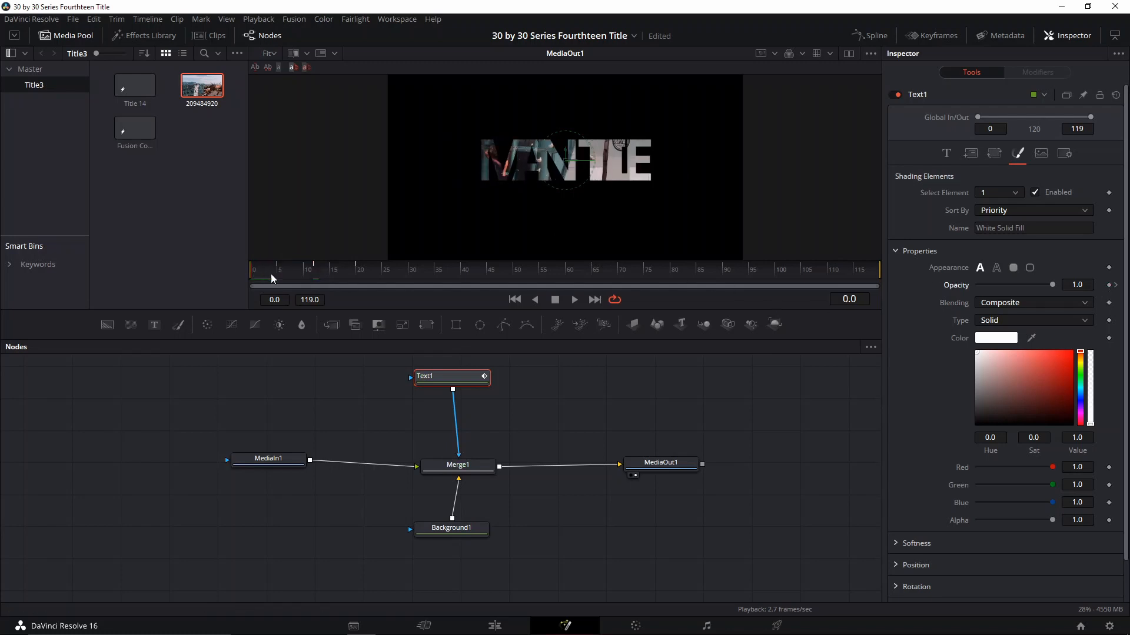
drag(1052, 286, 931, 301)
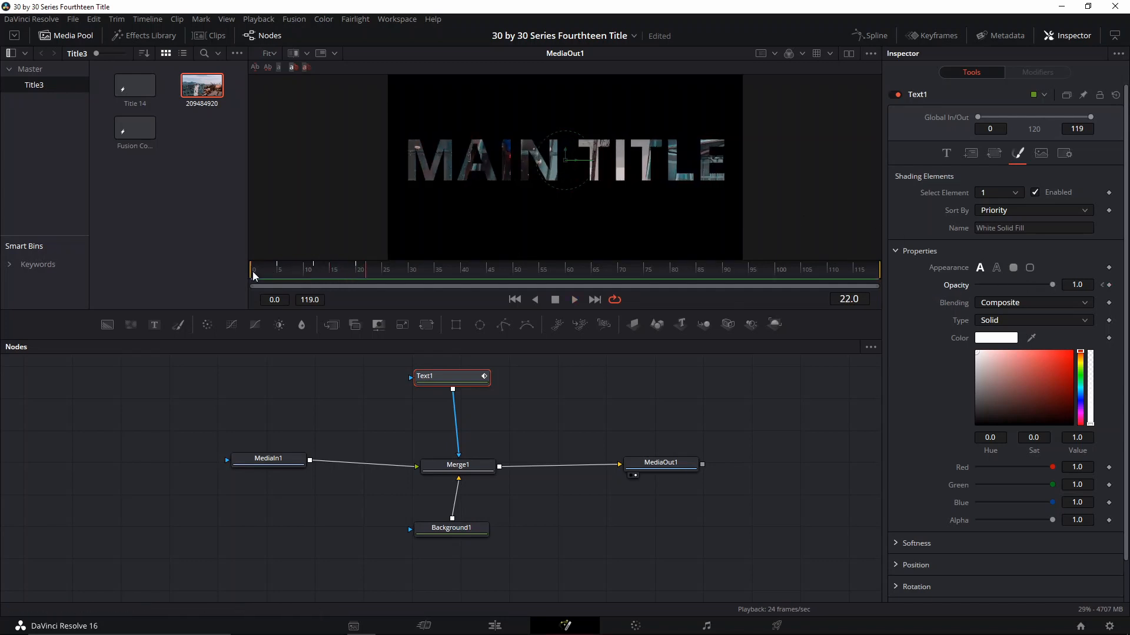
- Move the earlier CharacterSpacing keyframe of Text1 to frame 0 so it starts together with the opacity fade
drag(263, 276, 279, 274)
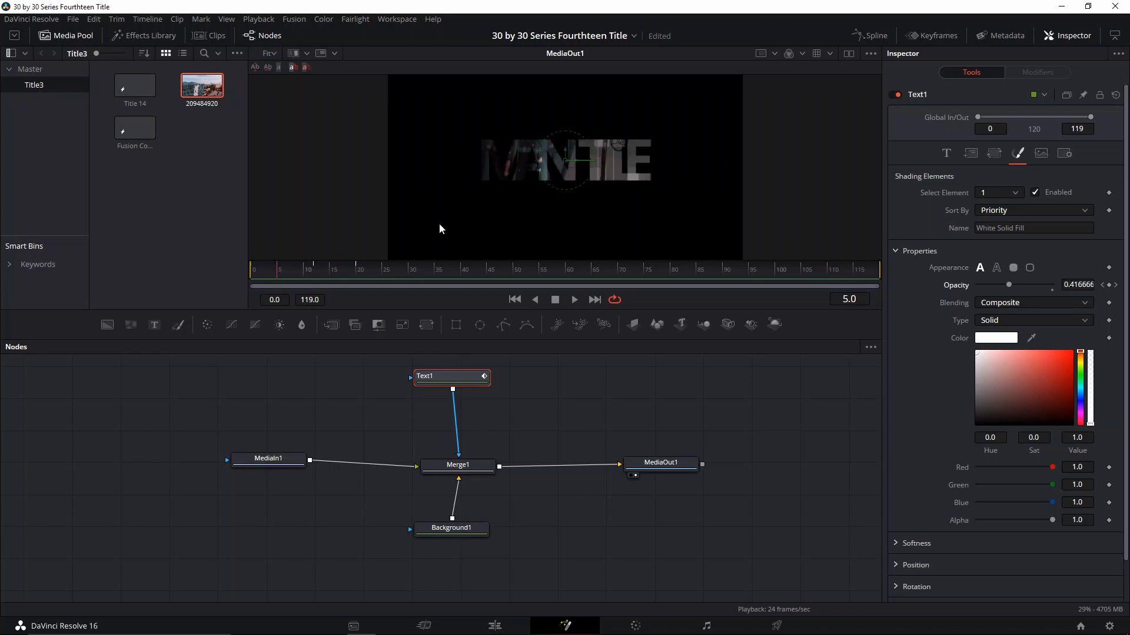
click(934, 35)
click(611, 434)
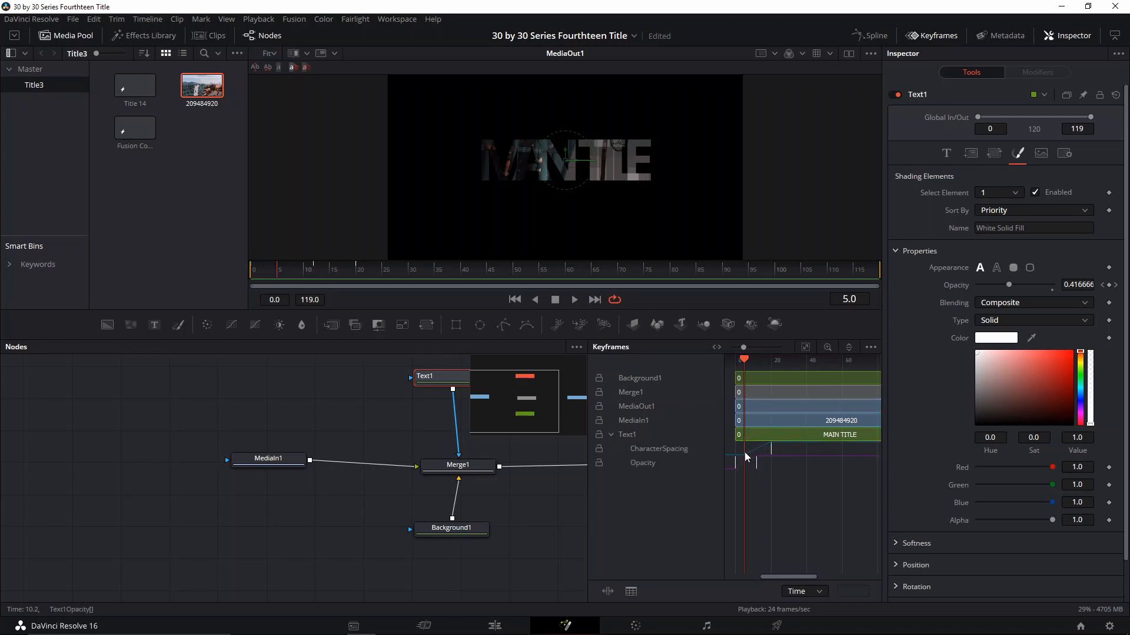
drag(744, 452, 736, 453)
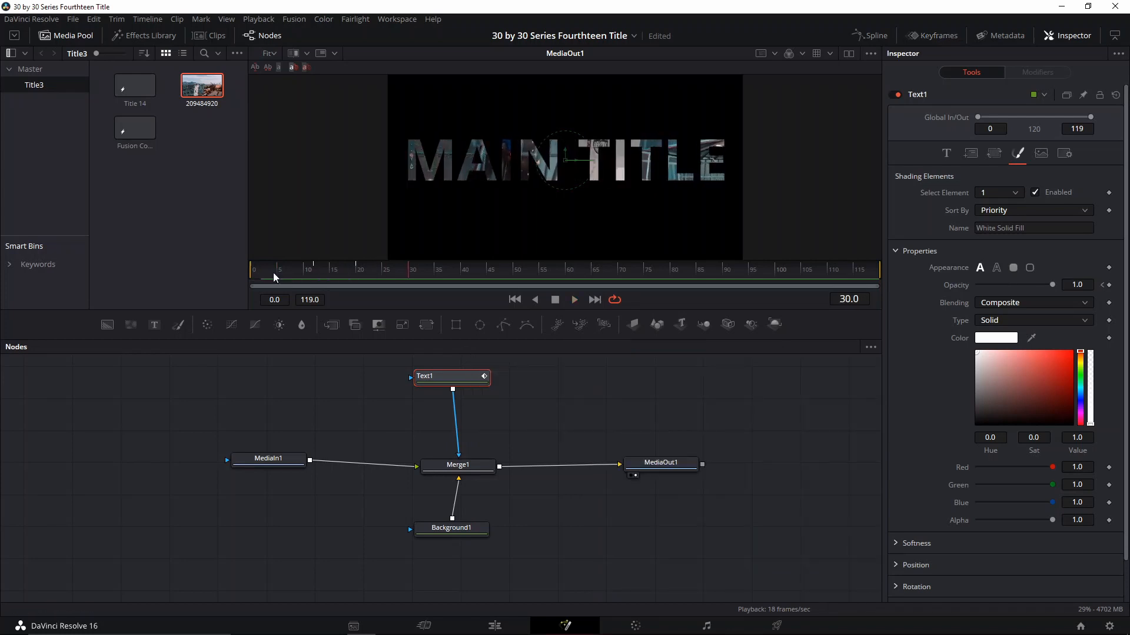
- On frame 20, add keyframes for Text1's layout Size and Center
click(273, 277)
drag(285, 277, 358, 273)
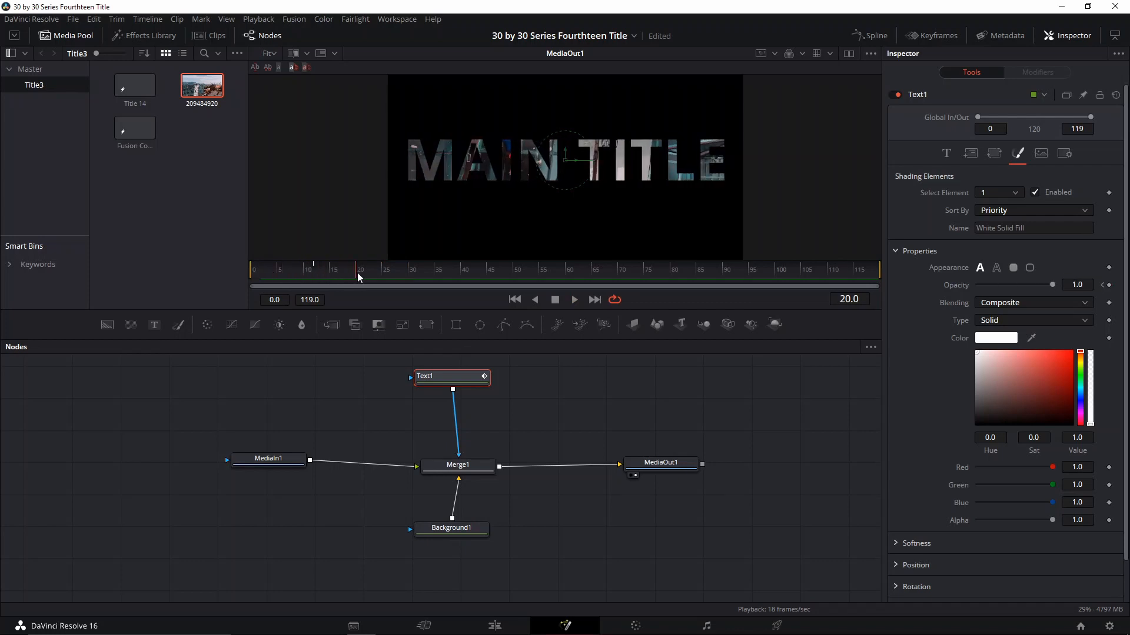
click(1000, 156)
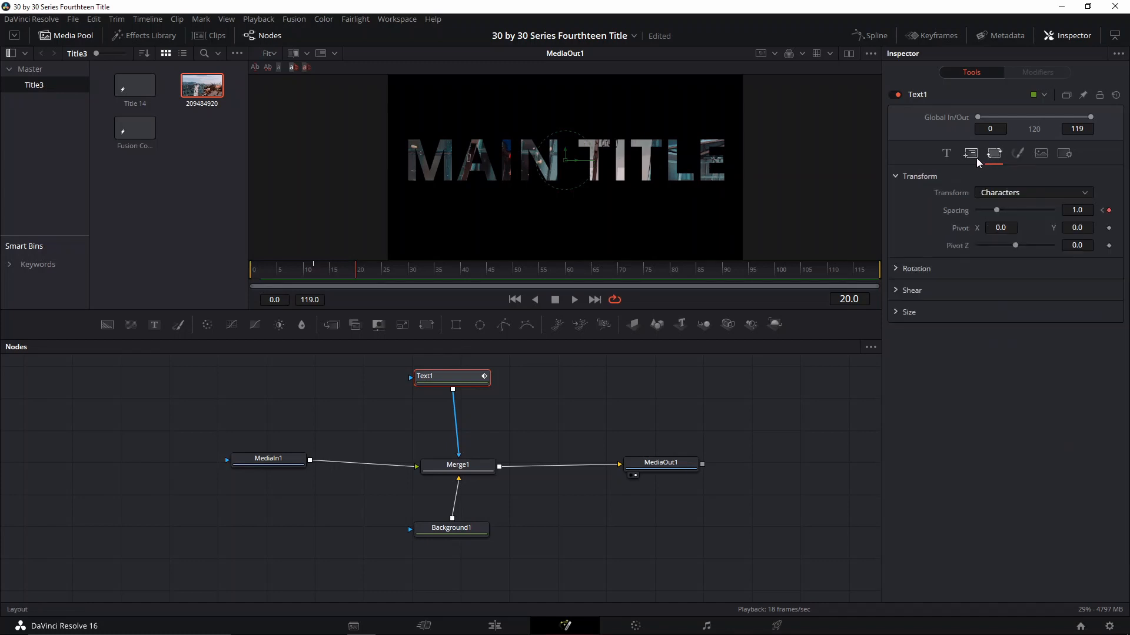
click(972, 155)
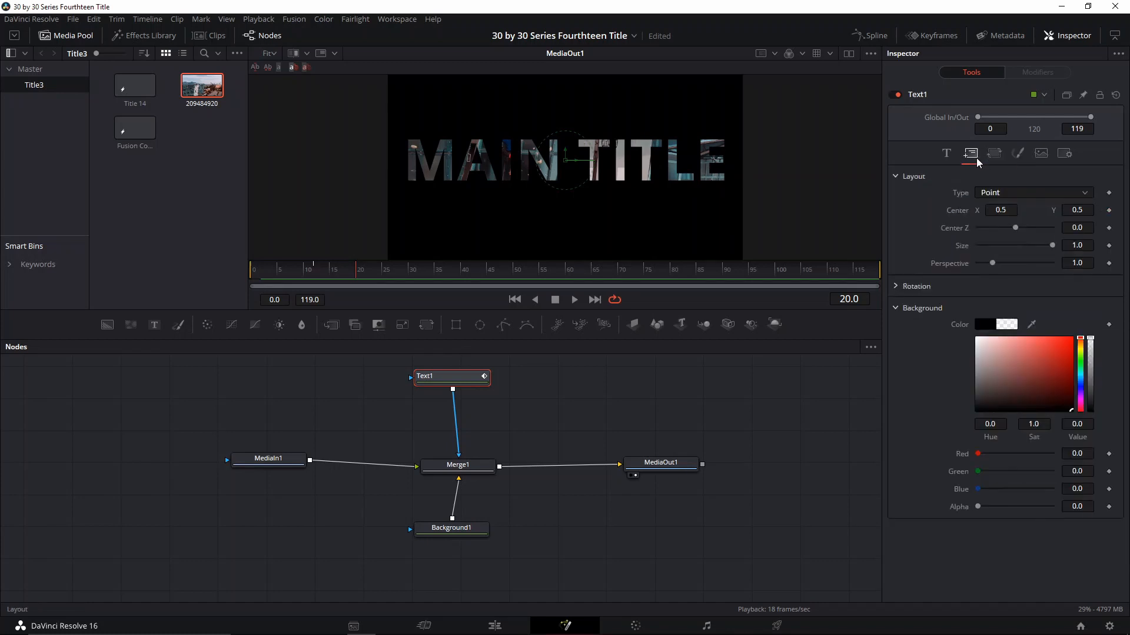
click(1108, 246)
click(1109, 211)
- On frame 64, set Text1's layout Size to 20 and move its Center to about X 1.18, Y 0.54
drag(549, 275, 587, 274)
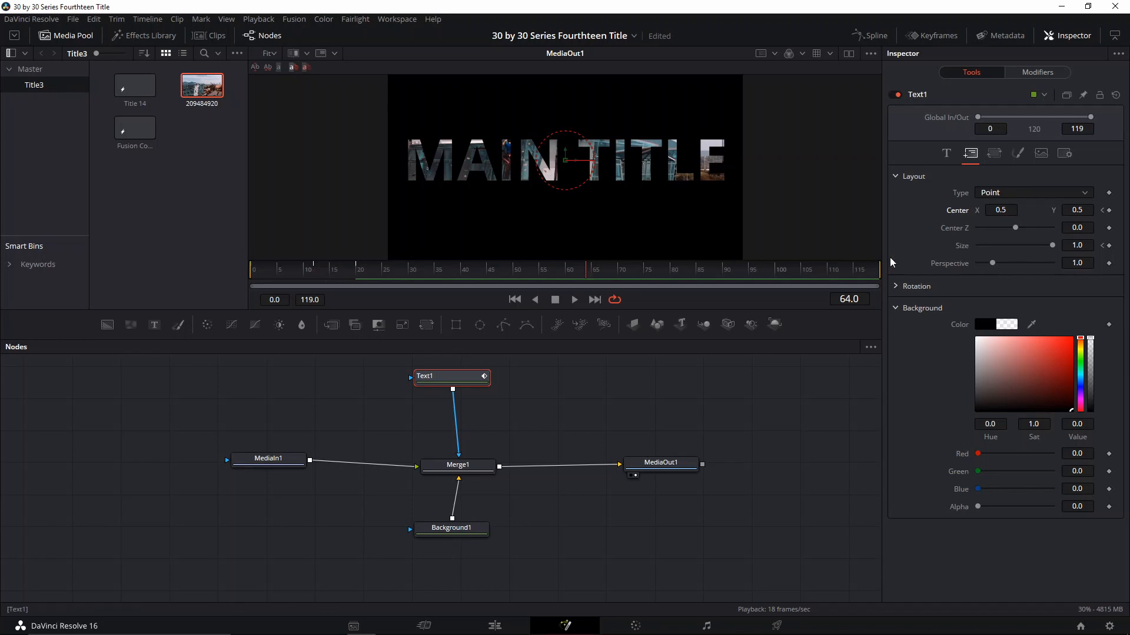
click(1074, 245)
text(1.0)
key(Tab)
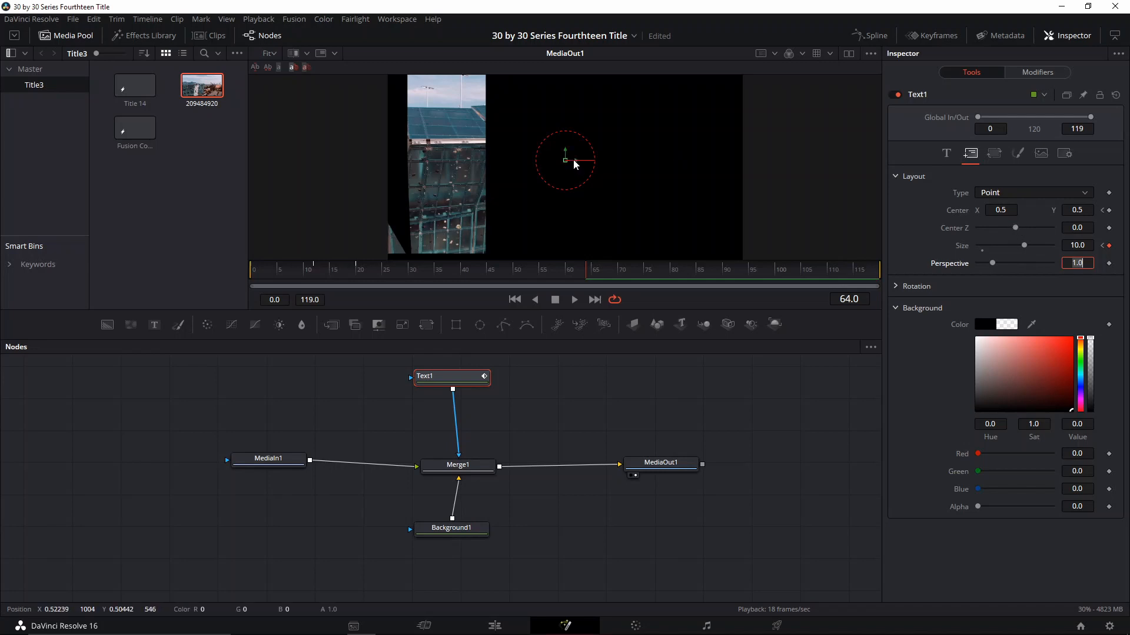
drag(570, 164, 687, 170)
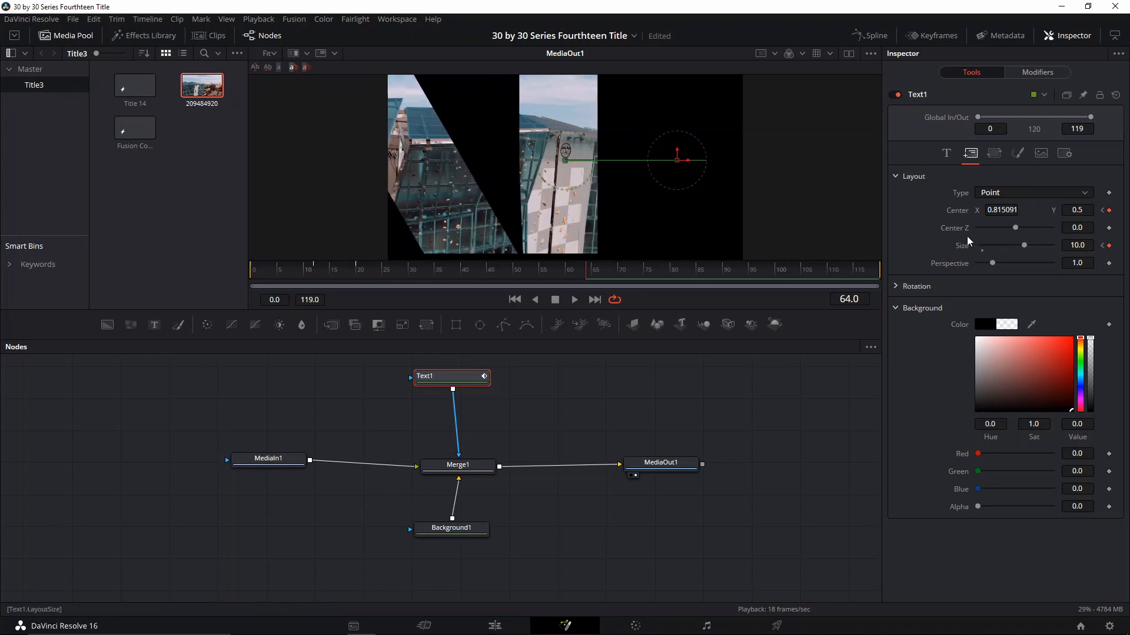
drag(1024, 247, 1087, 252)
double_click(1080, 247)
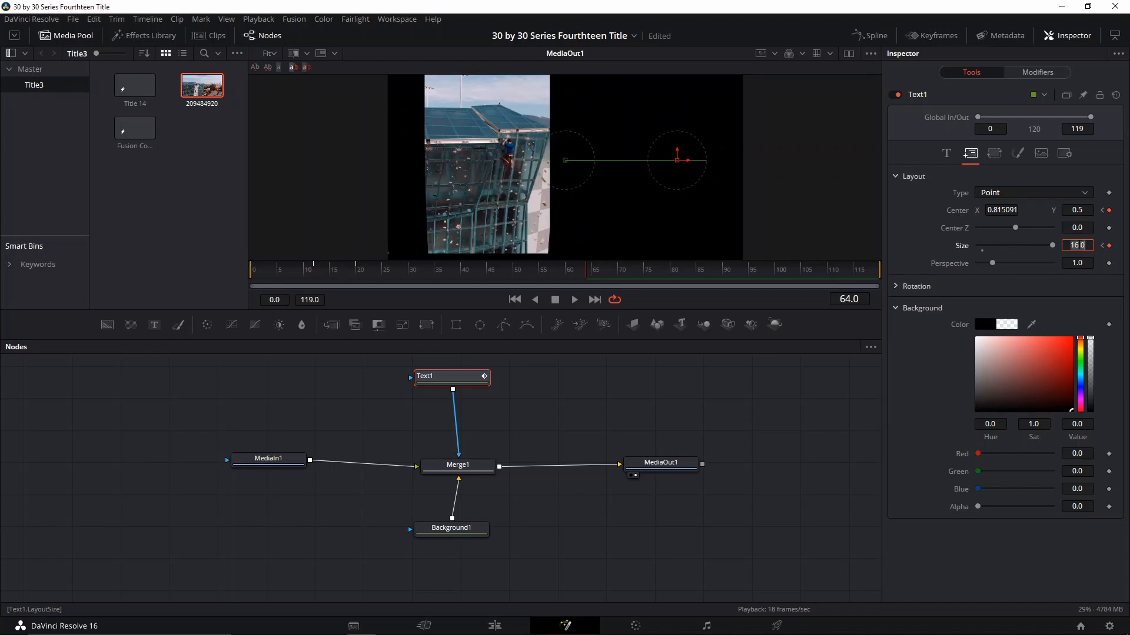
text(20)
key(Tab)
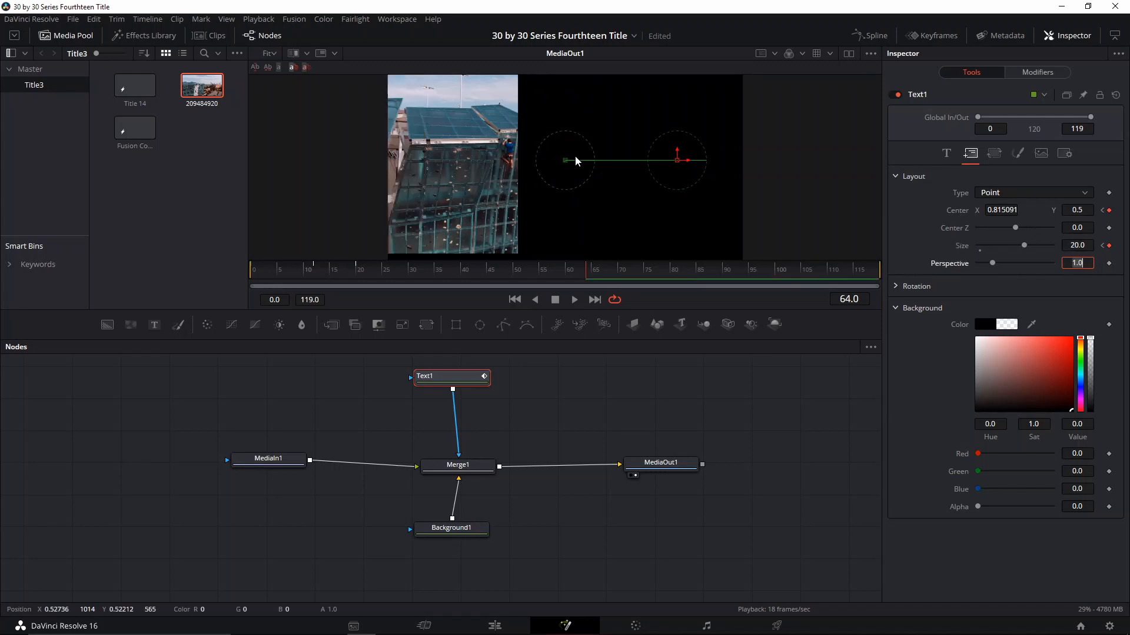
drag(678, 164, 811, 156)
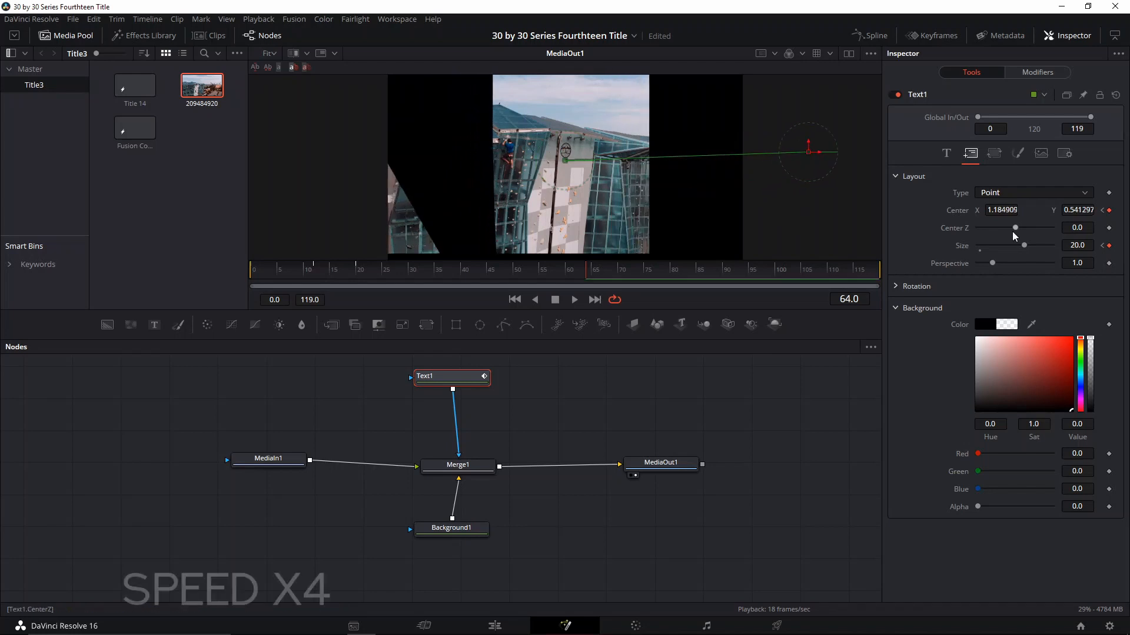
- On frame 64, enlarge Text1 to Size 51.4 and shift its Center to about X 2.18 so the footage fills the frame
drag(1024, 246, 1057, 246)
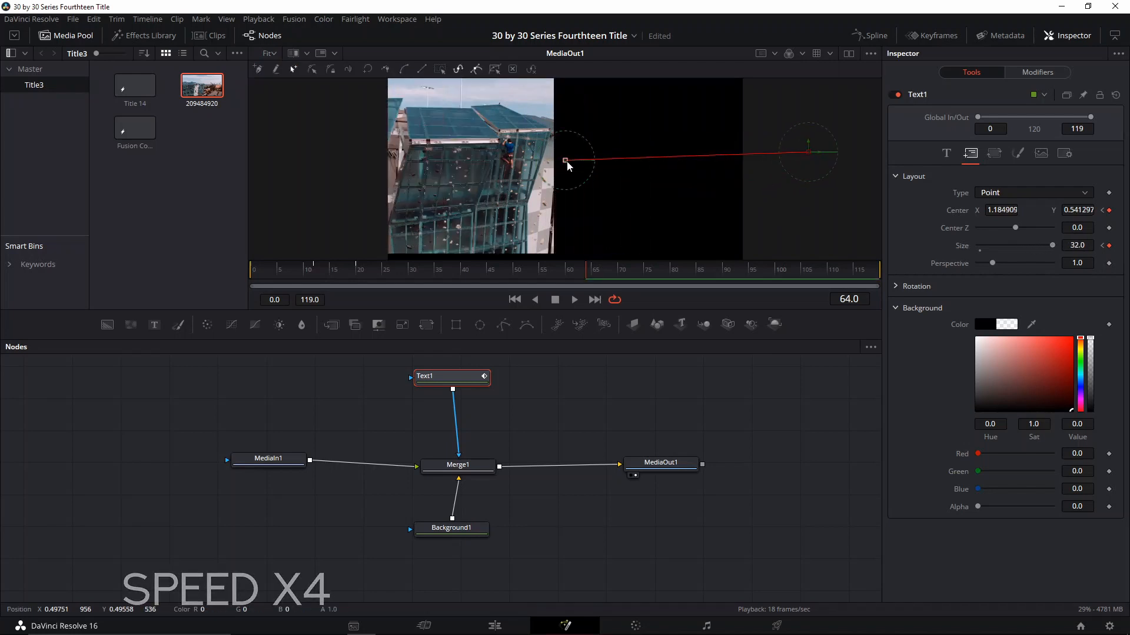
drag(811, 150, 945, 154)
double_click(1077, 246)
text(40)
key(Tab)
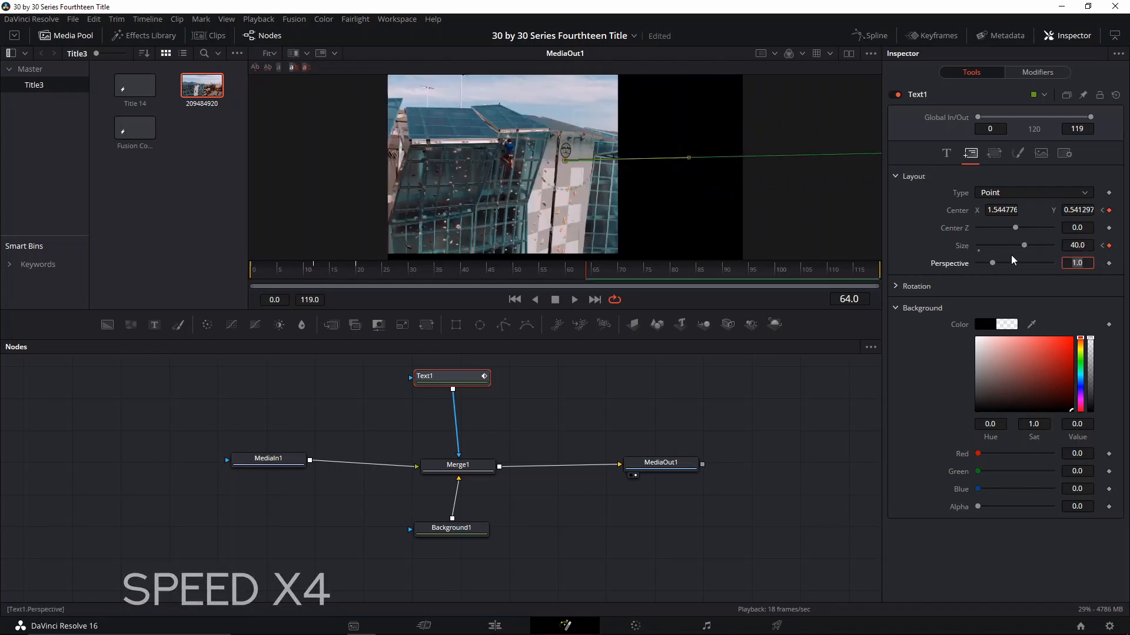
scroll(654, 168, down, 2)
drag(804, 166, 863, 165)
drag(1024, 245, 1038, 245)
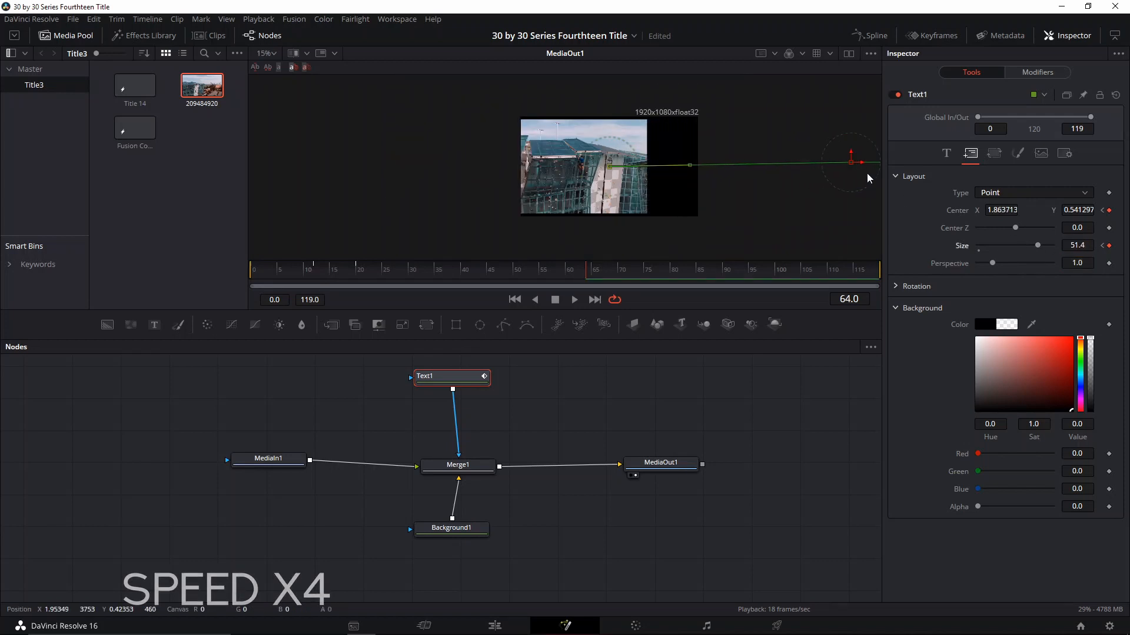
drag(863, 165, 919, 166)
scroll(567, 160, up, 2)
right_click(567, 160)
- Play the title animation from frame 20 and from near the start to check the zoom through the letters
click(358, 270)
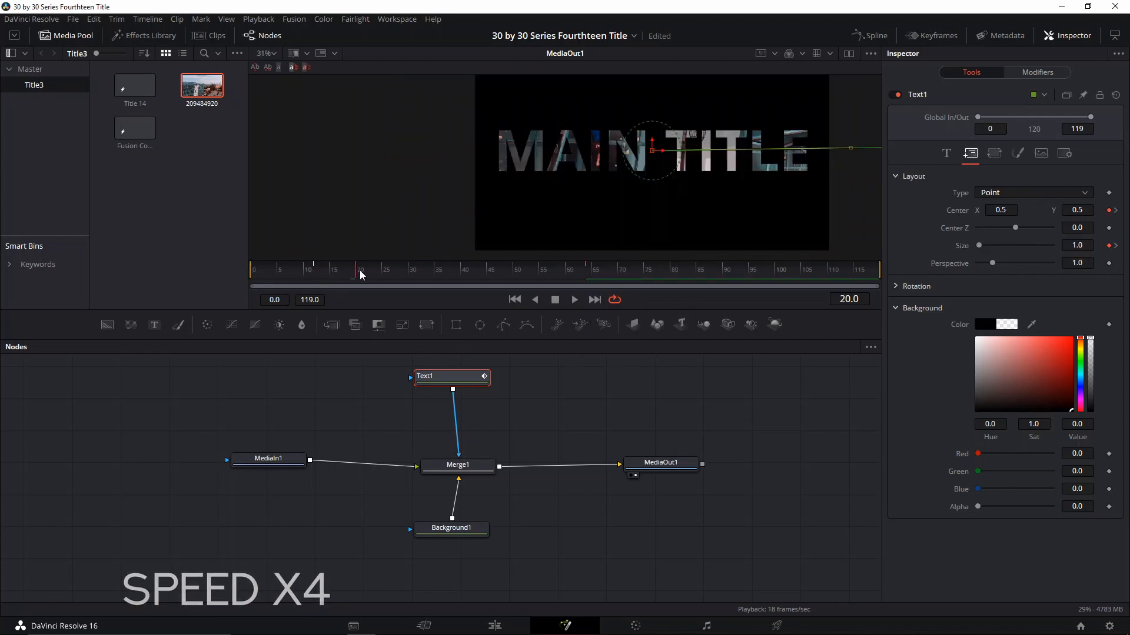
key(space)
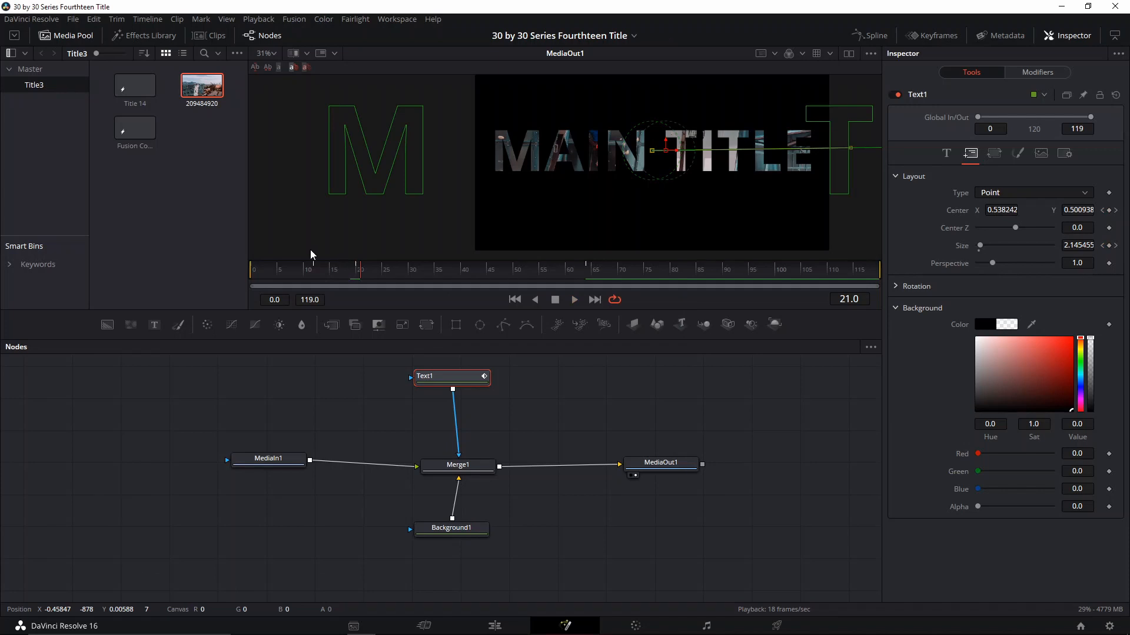
click(276, 276)
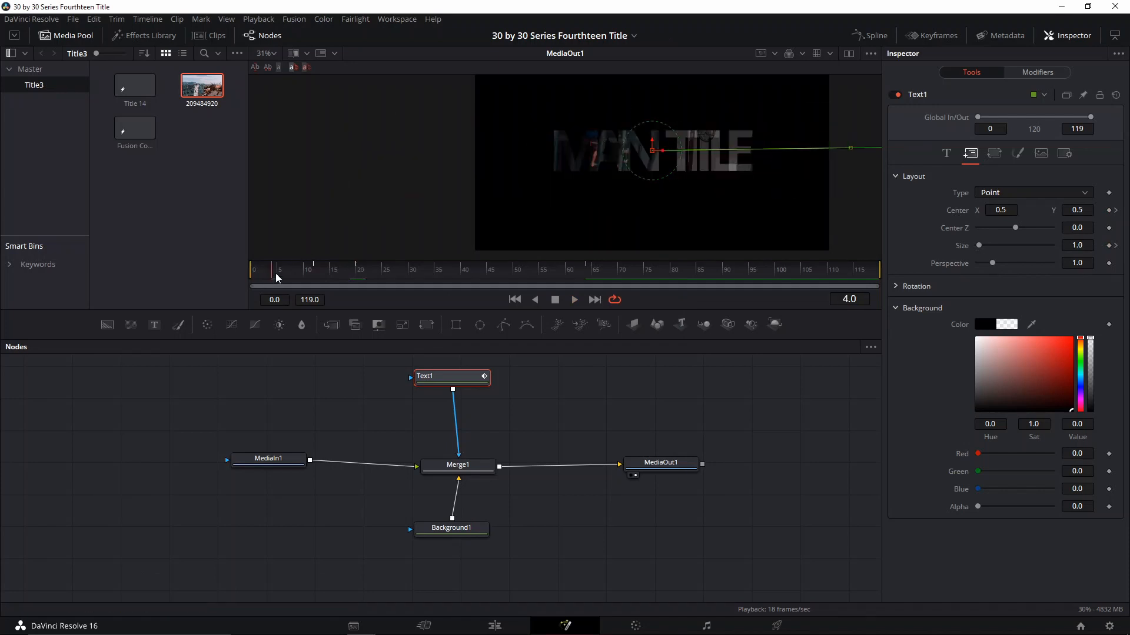
key(space)
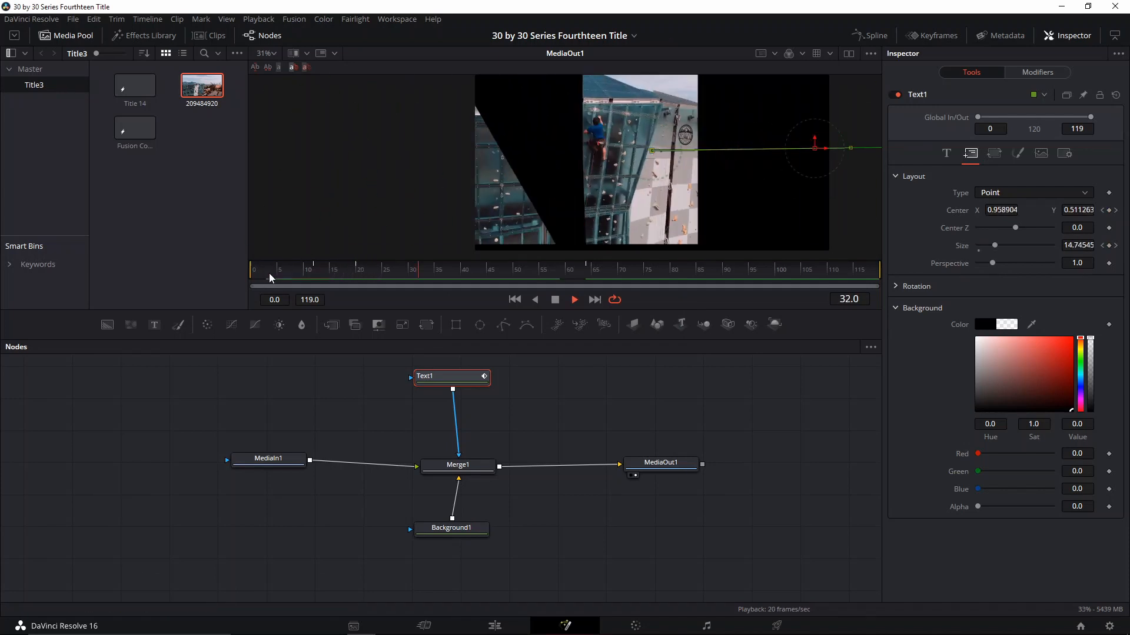
- Move Text1's first Center and Size keyframes from frame 20 to frame 35 and play the animation
drag(321, 271, 357, 271)
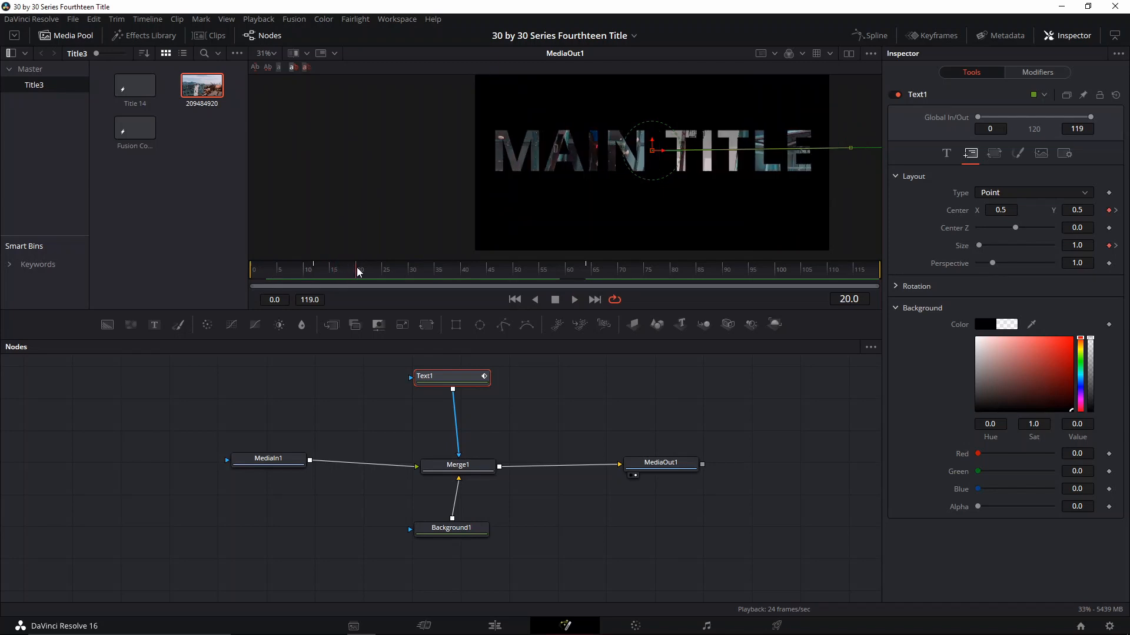
click(934, 35)
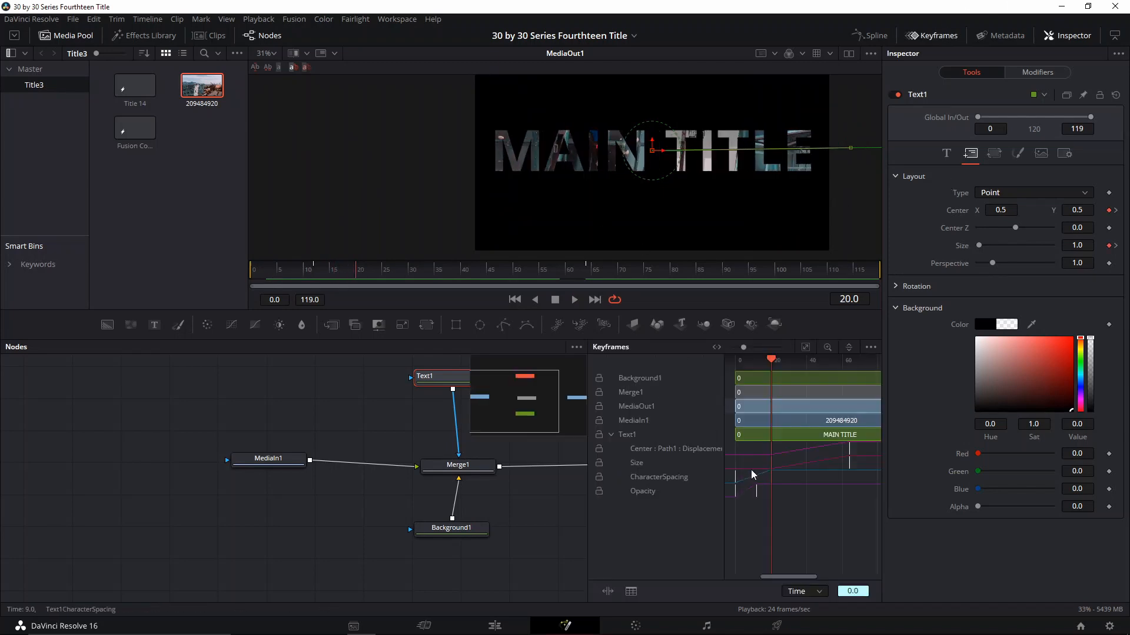
drag(781, 454, 768, 468)
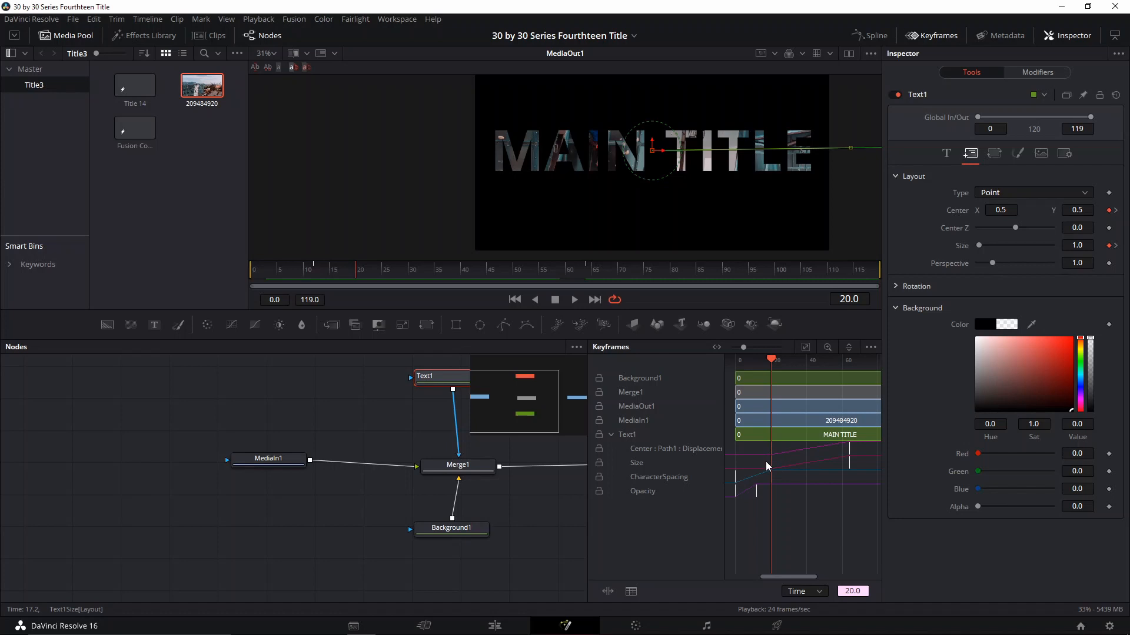
drag(765, 466, 794, 473)
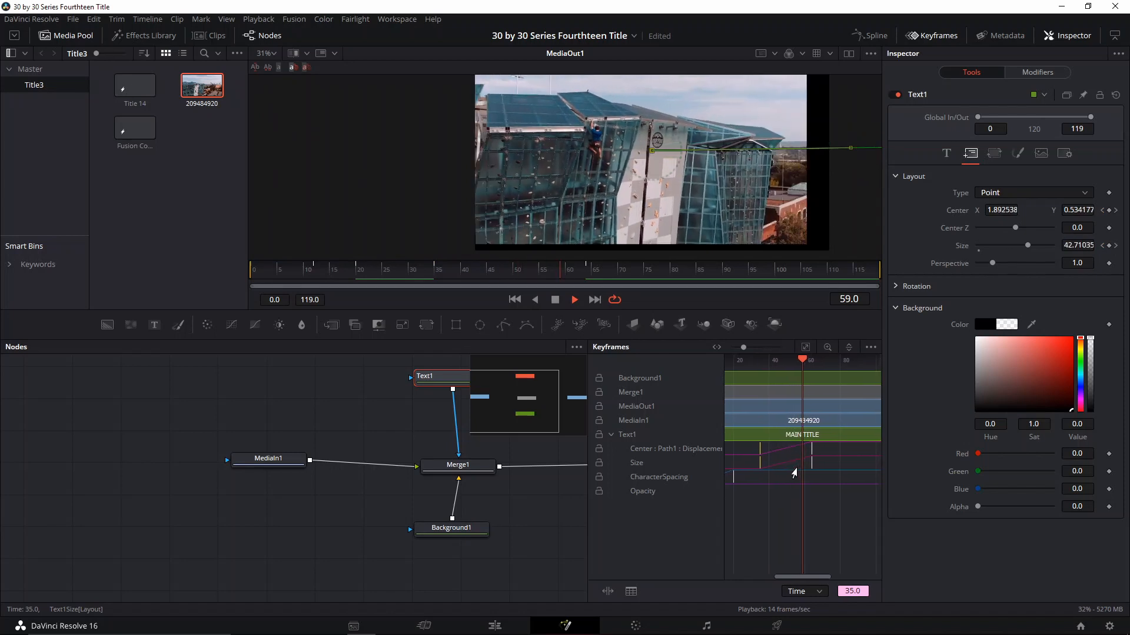
key(space)
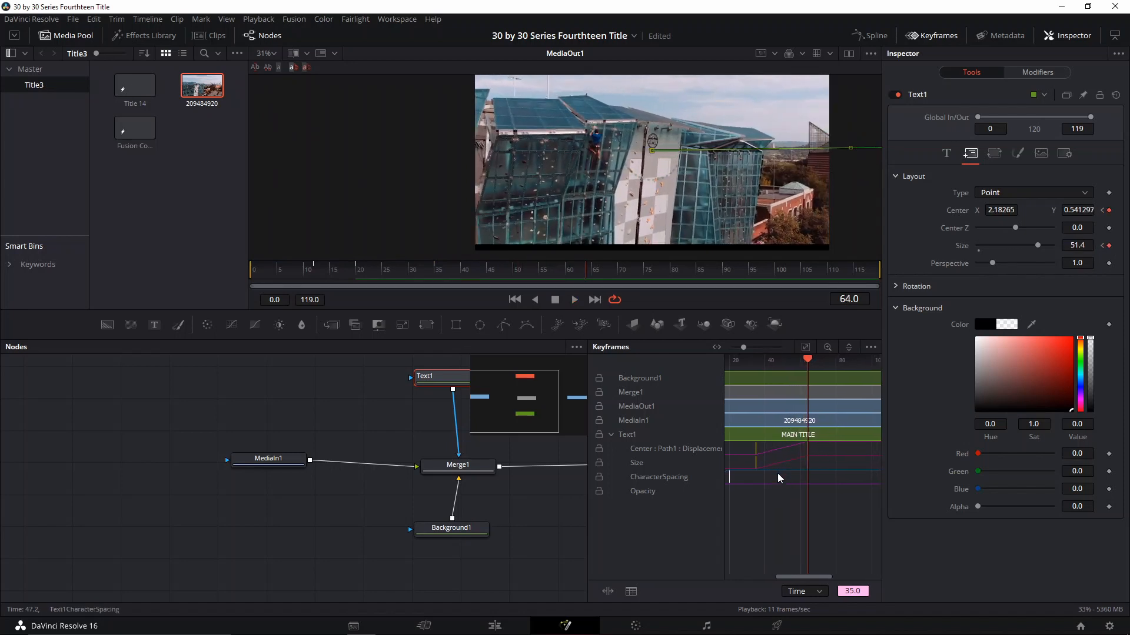
- Move Text1's ending Center and Size keyframes to frame 96 and play the animation from the start
drag(823, 451, 844, 471)
scroll(797, 475, right, 2)
scroll(820, 457, left, 5)
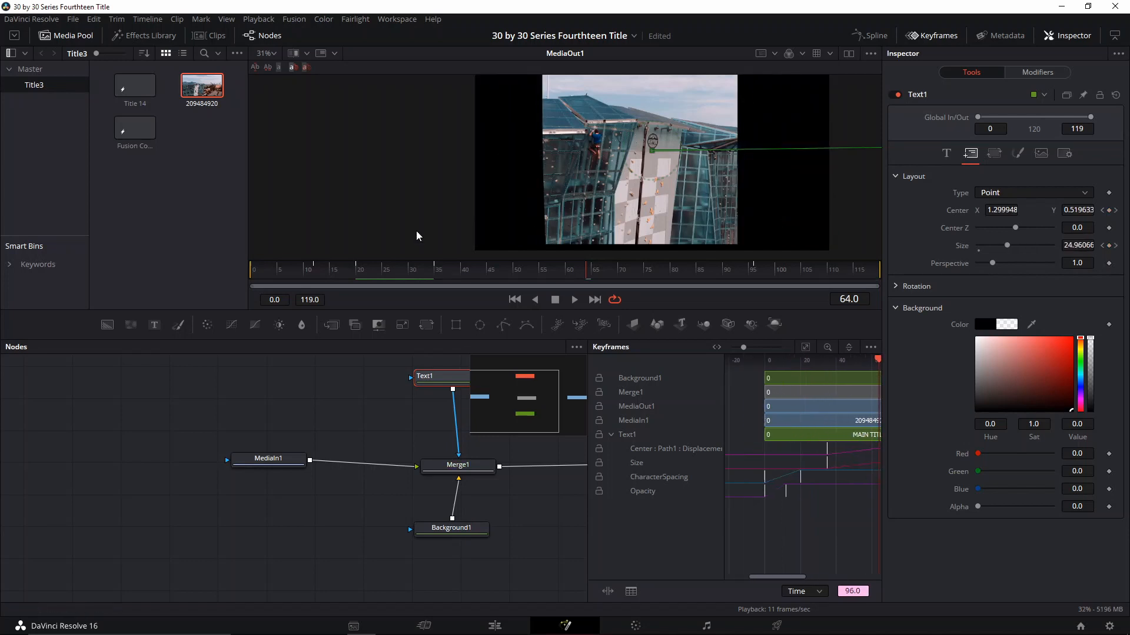
drag(288, 268, 250, 270)
key(space)
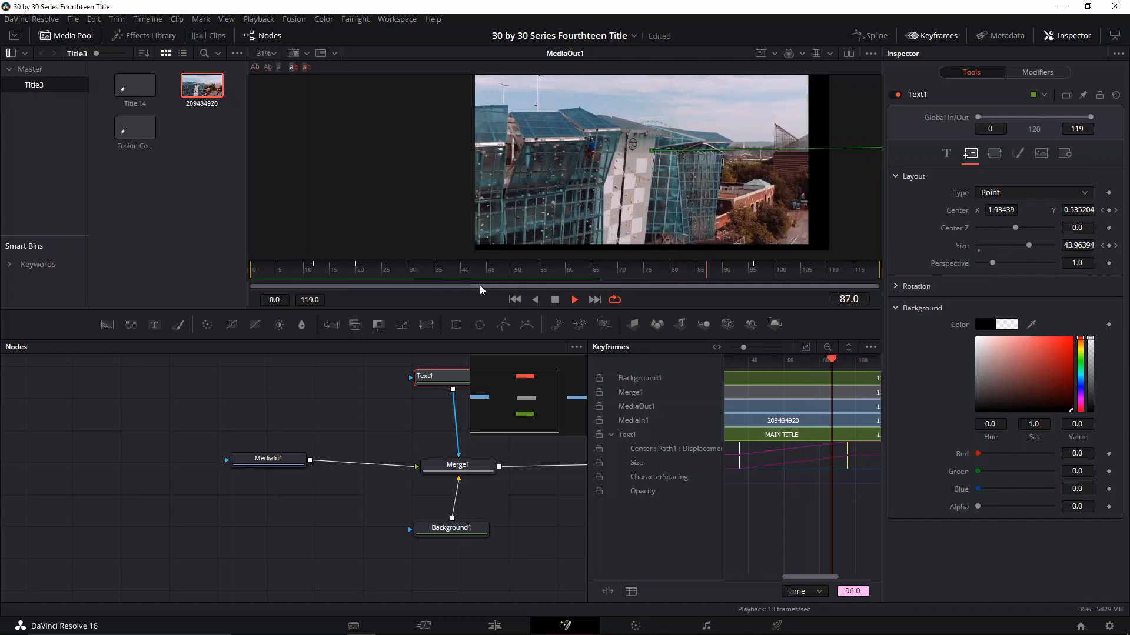
key(space)
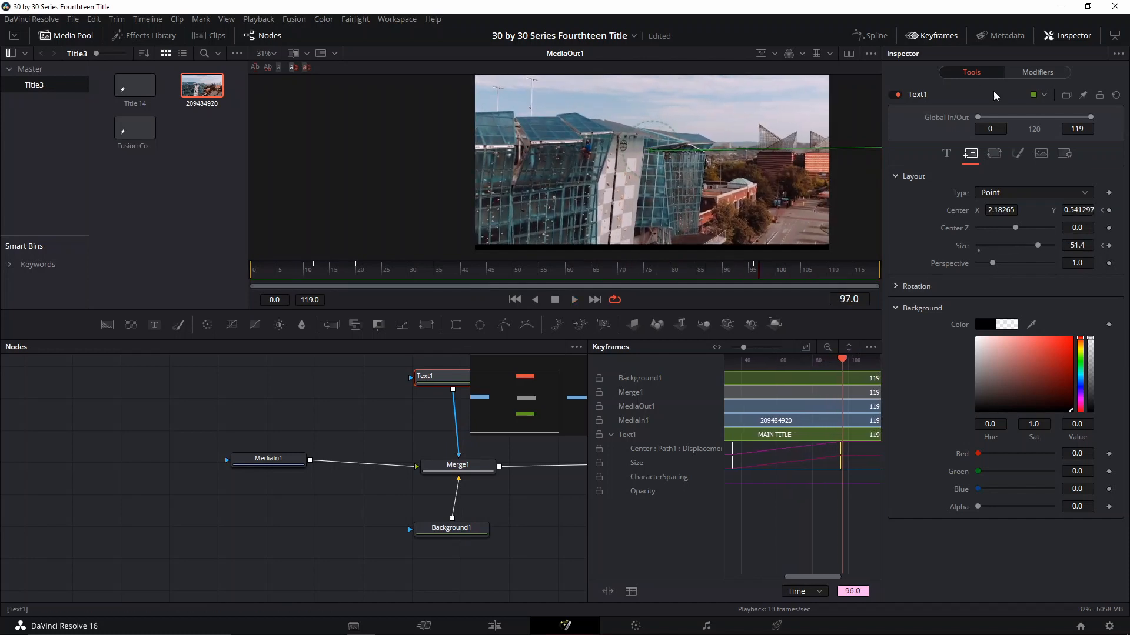
- Show all of Text1's animation curves in the Spline editor and select their keyframes
click(932, 41)
click(875, 36)
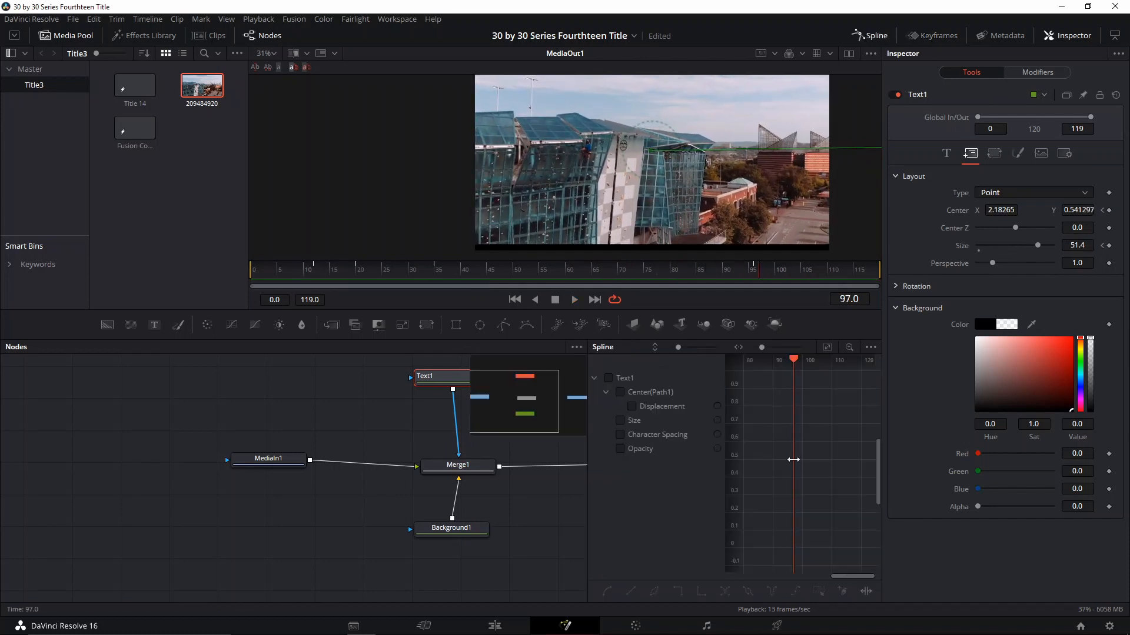
scroll(793, 459, down, 1)
click(609, 378)
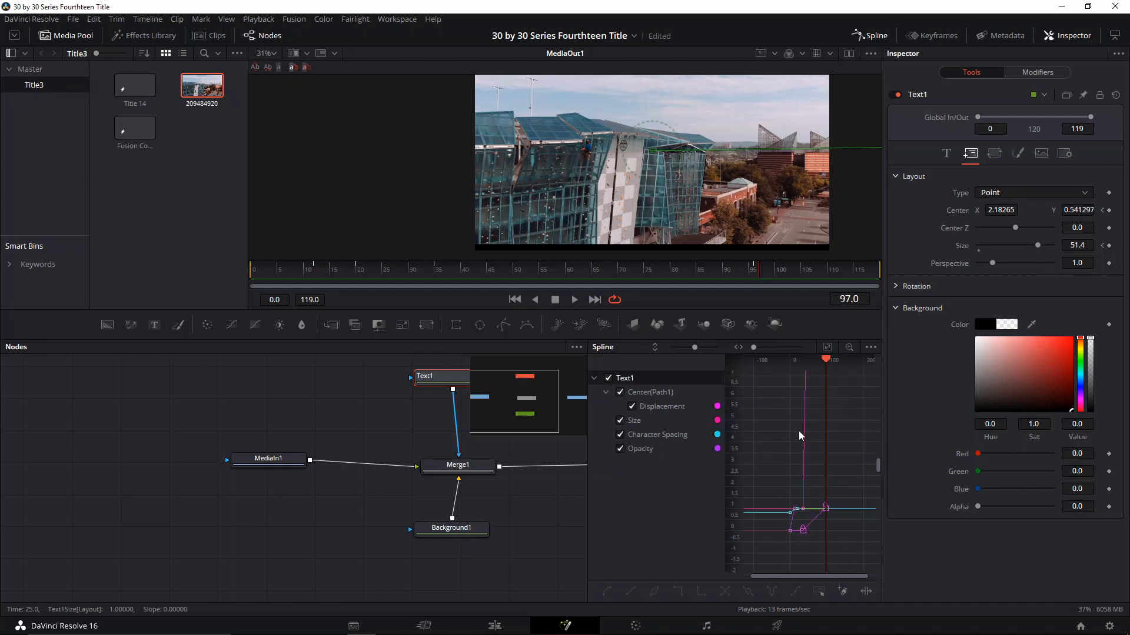
scroll(799, 435, down, 10)
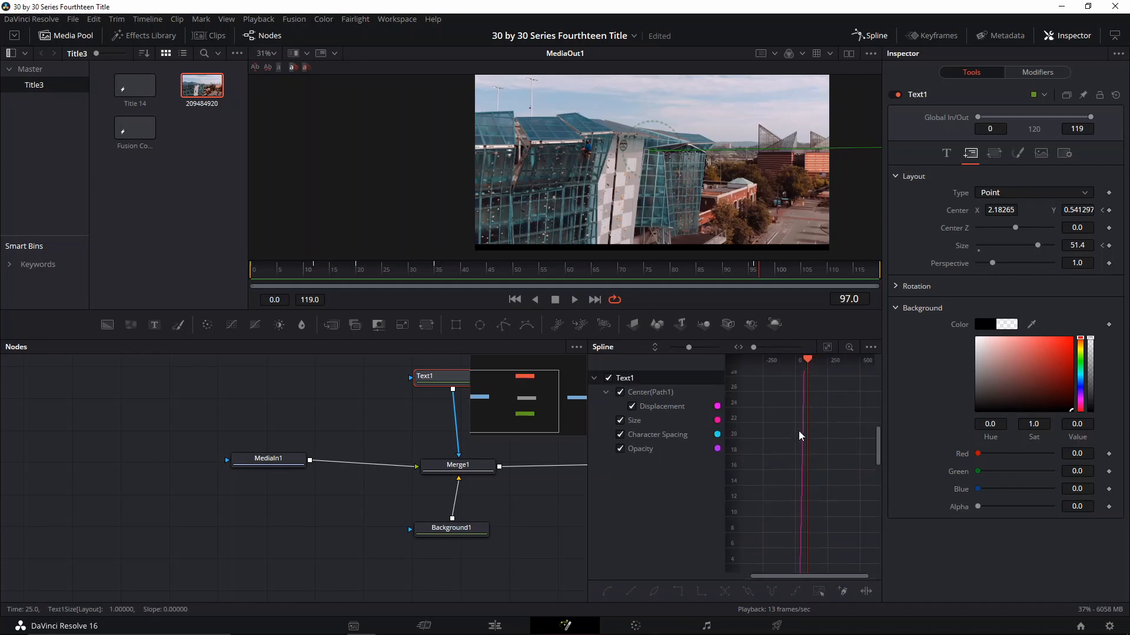
drag(789, 391, 826, 482)
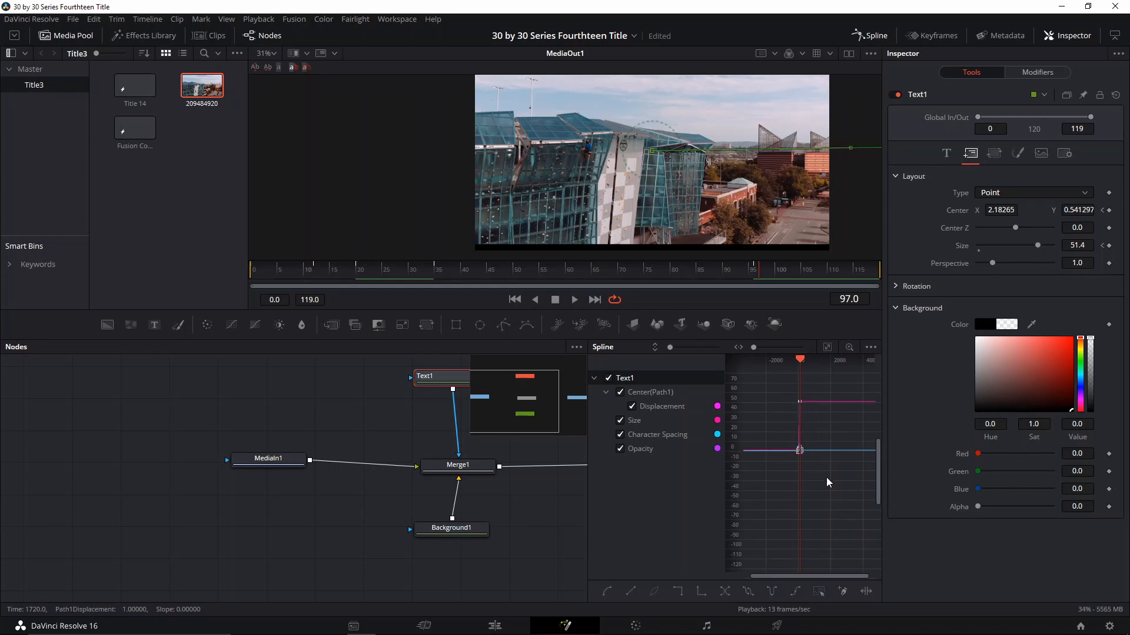
- Ease the selected Text1 keyframes with Ease In 87.9 and Ease Out 99.8
key(t)
drag(755, 364, 869, 361)
scroll(826, 413, up, 4)
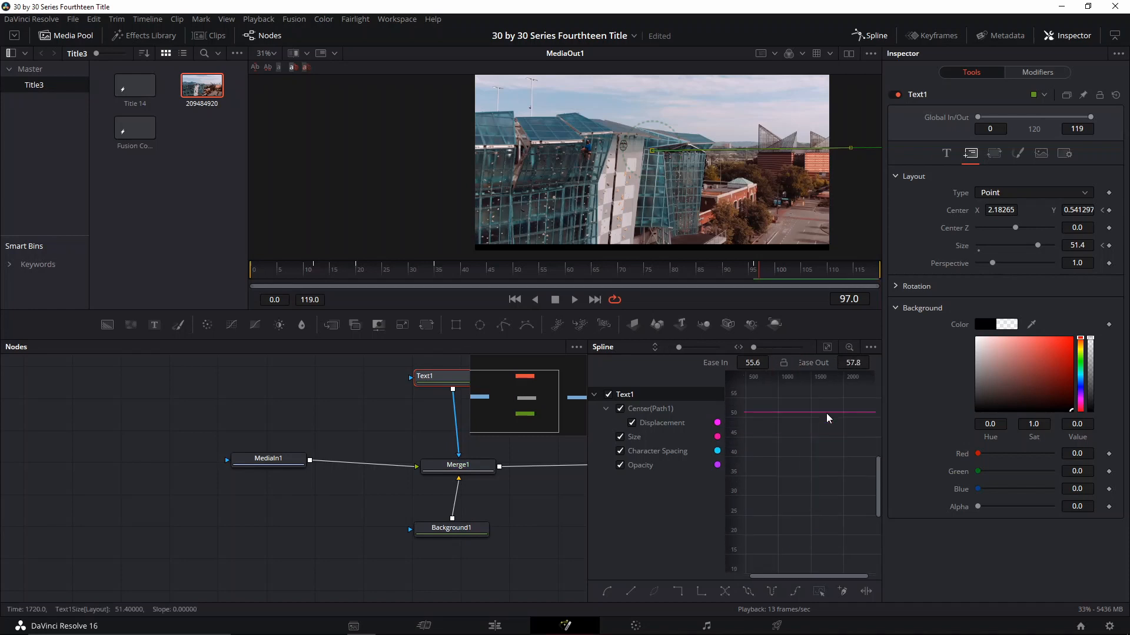
scroll(826, 414, left, 3)
scroll(826, 413, right, 1)
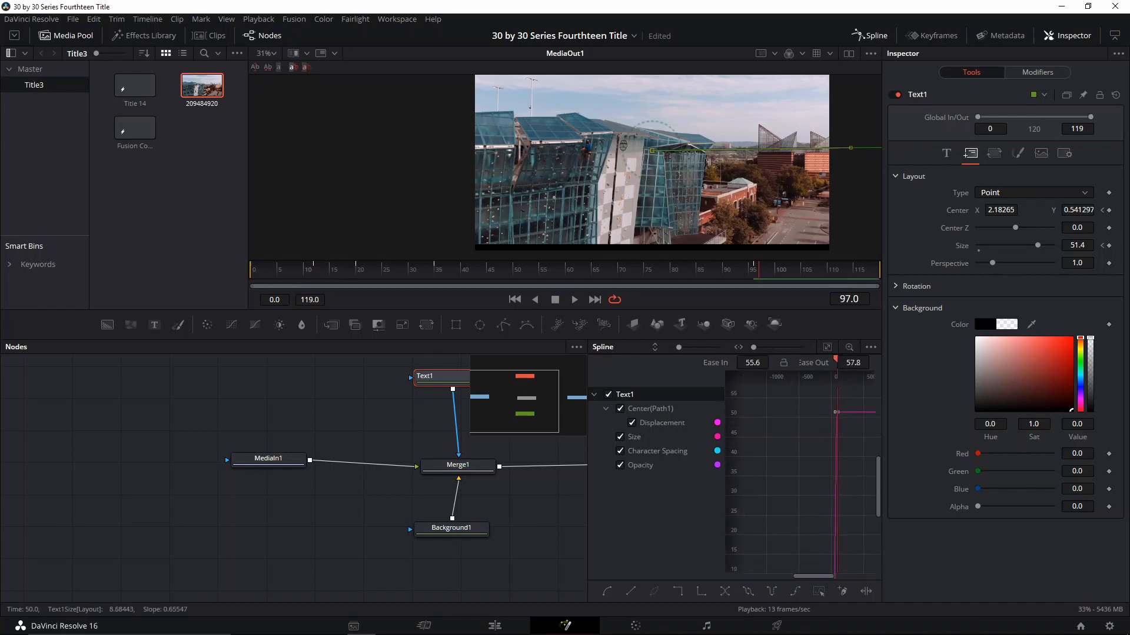
drag(867, 361, 869, 361)
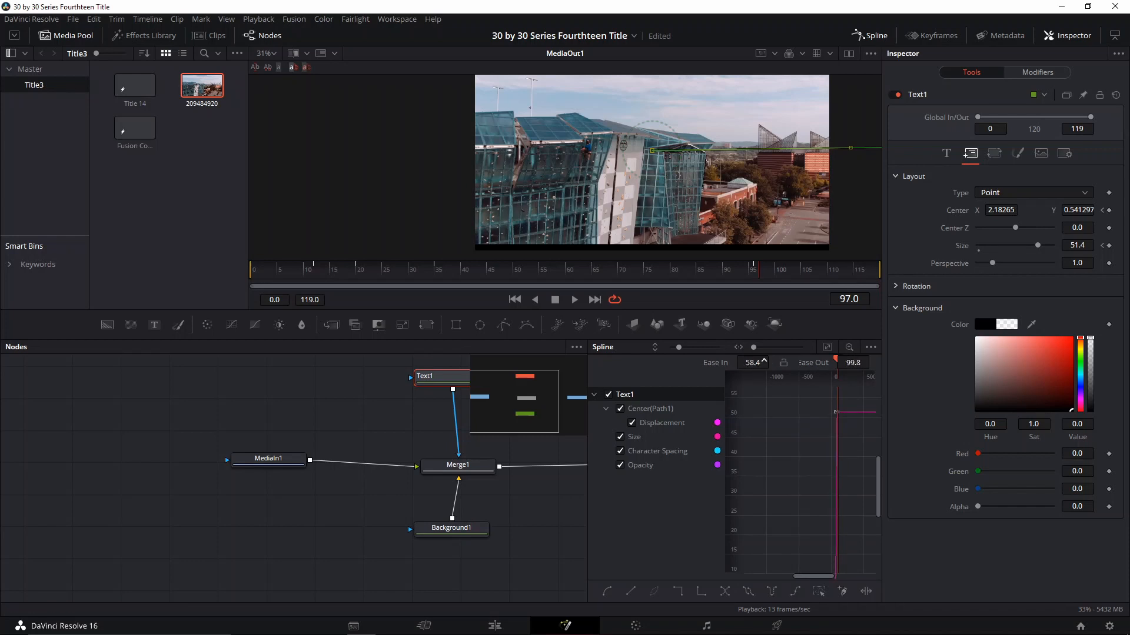
drag(763, 364, 763, 364)
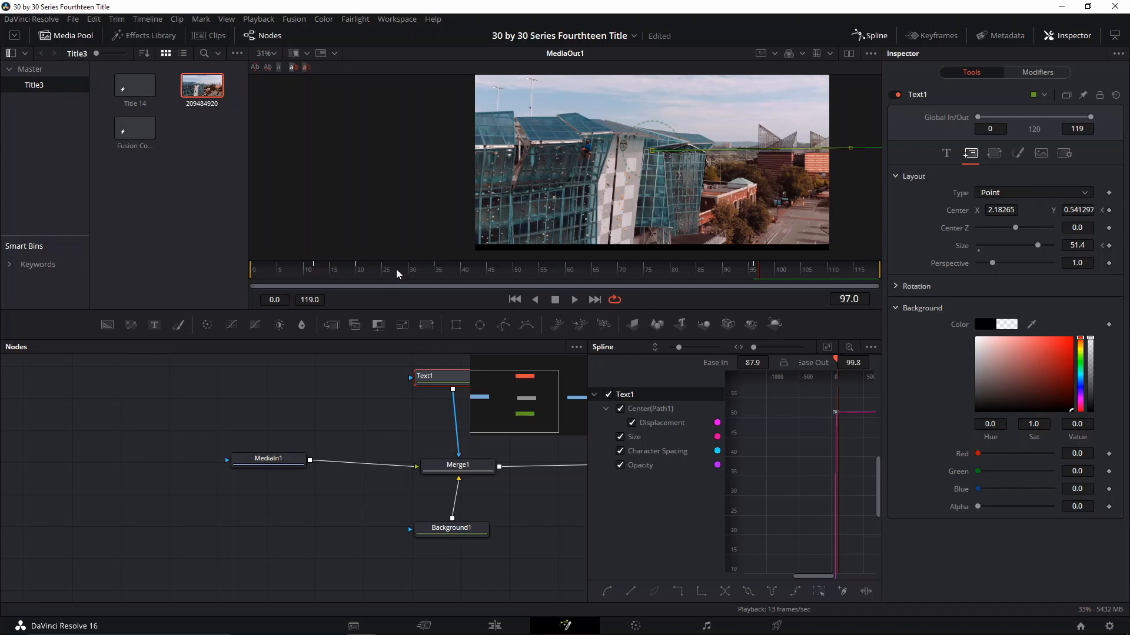
- Play the eased title animation from near the start and close the Spline editor
click(274, 274)
key(space)
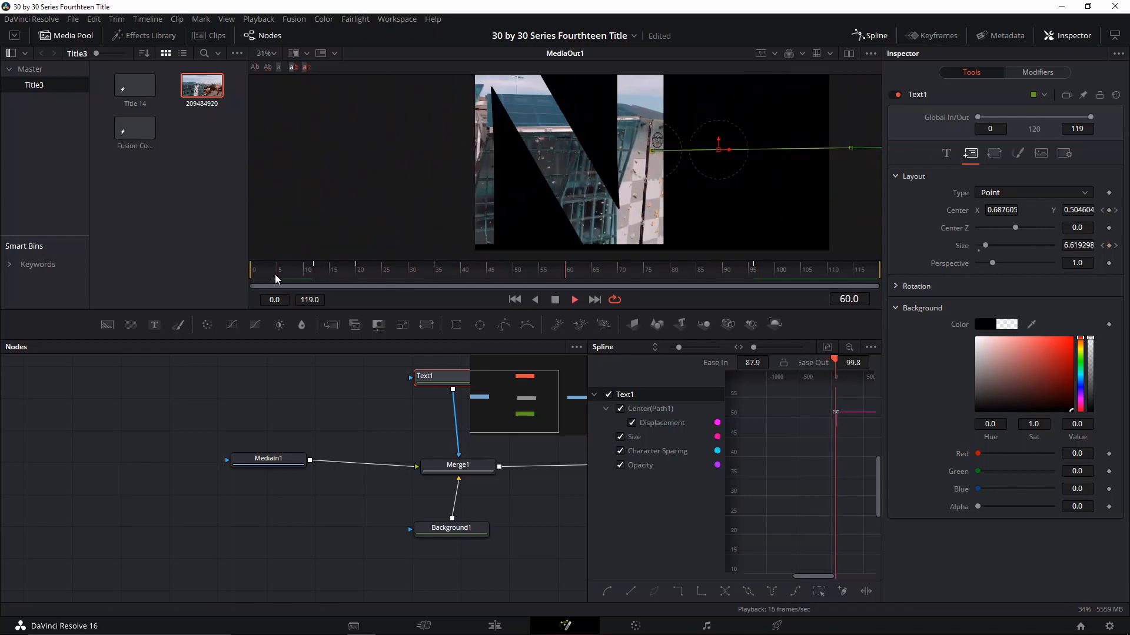
key(space)
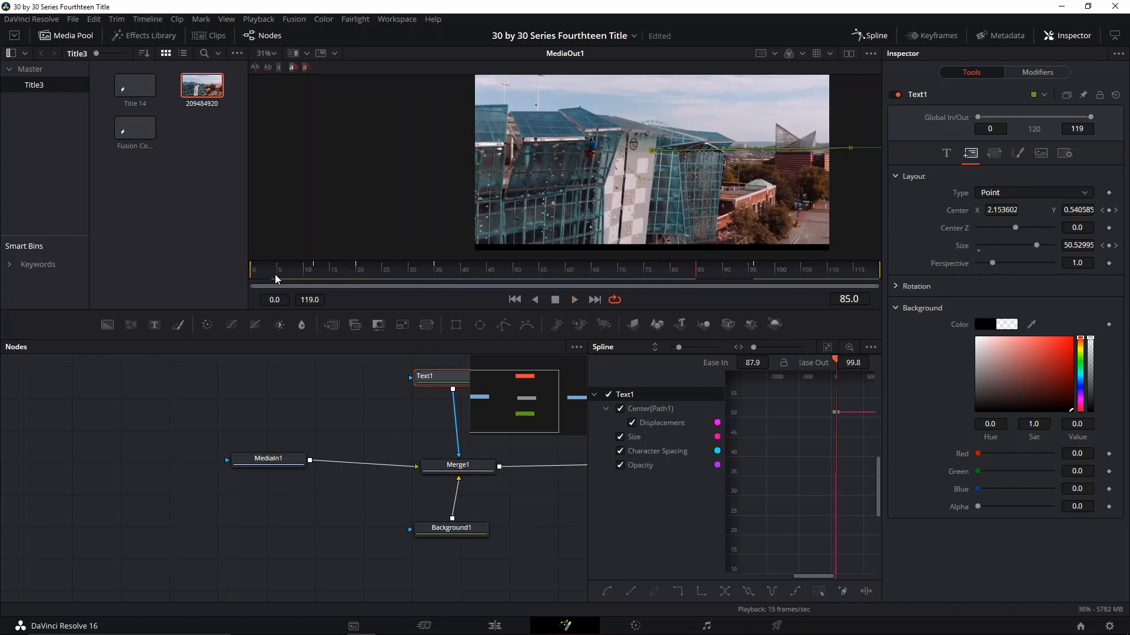
click(882, 39)
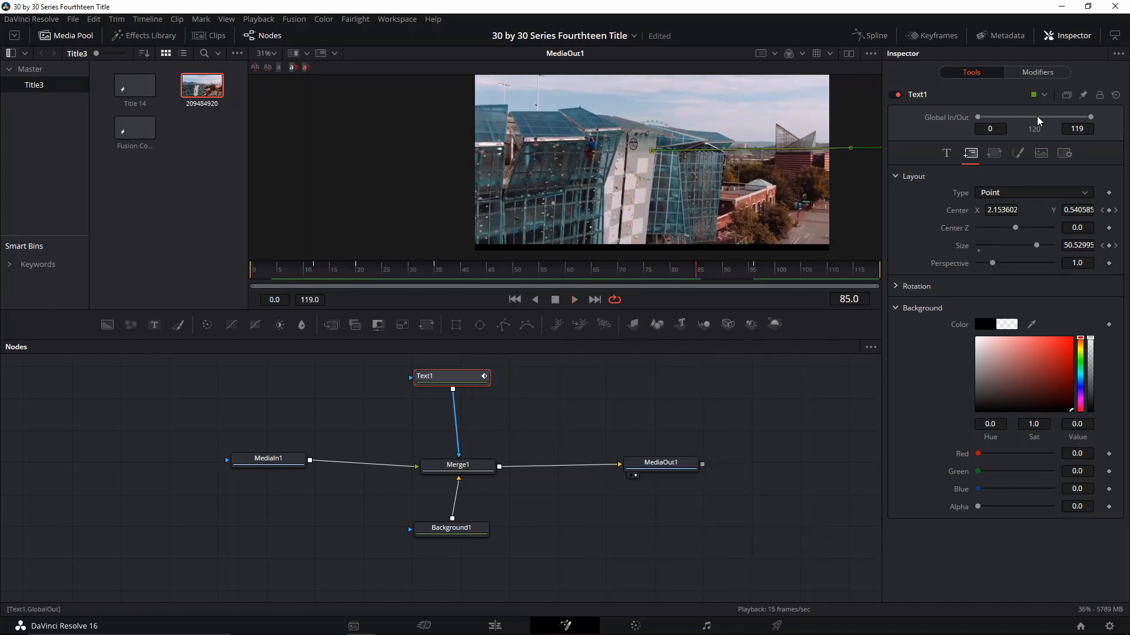
- Enable Motion Blur on Text1 with Quality 6 and Shutter Angle 100
click(1056, 153)
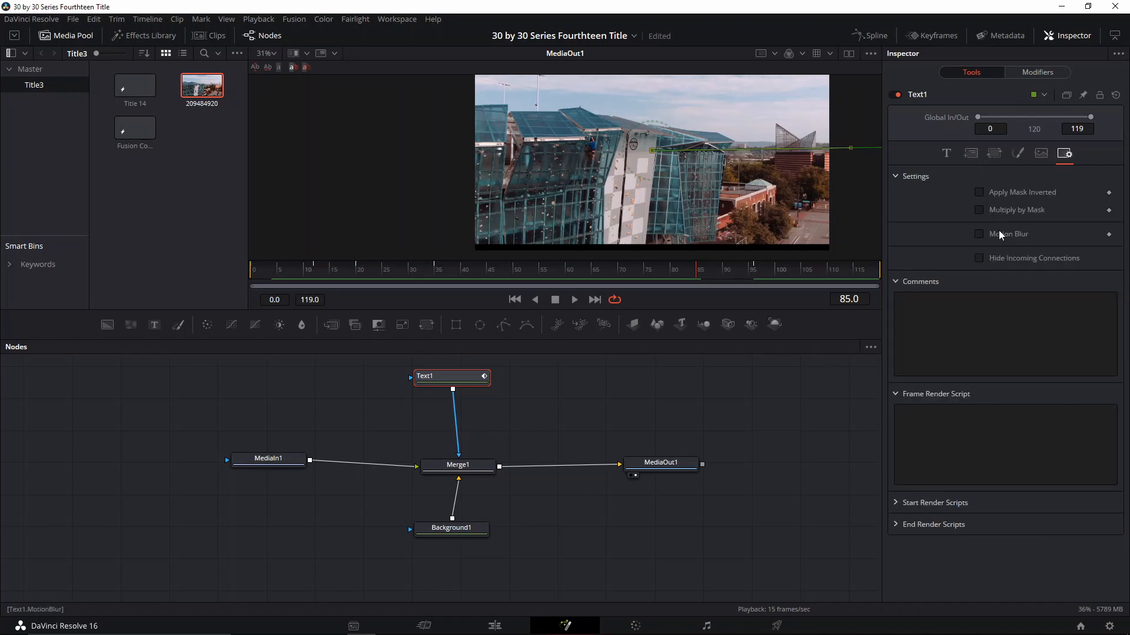
click(1003, 231)
drag(992, 251, 1014, 251)
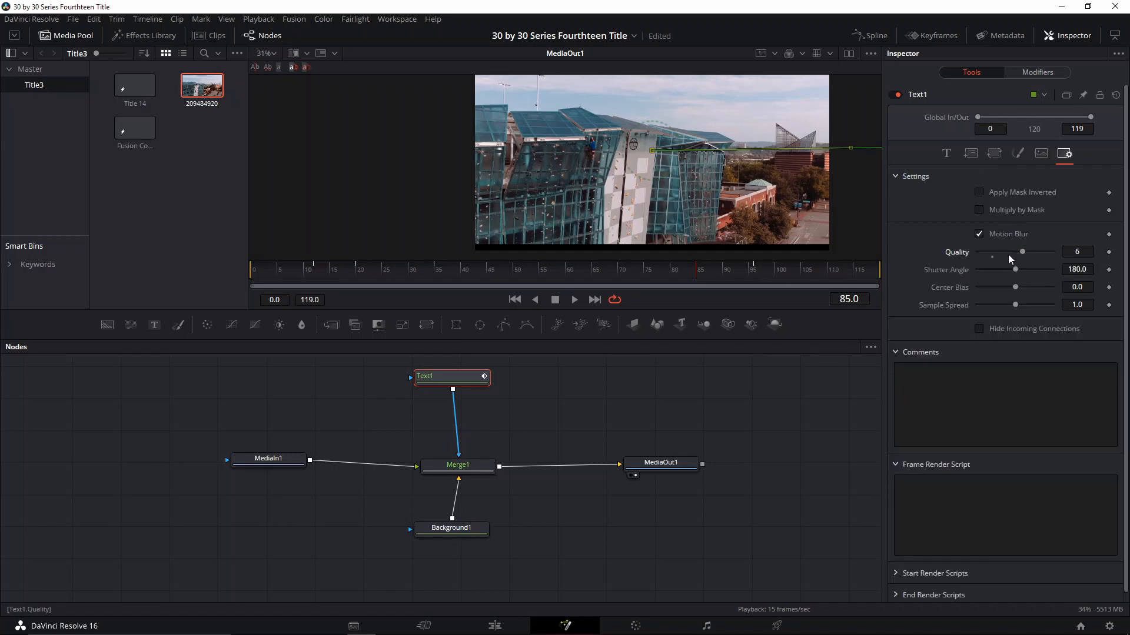
click(994, 270)
double_click(1077, 270)
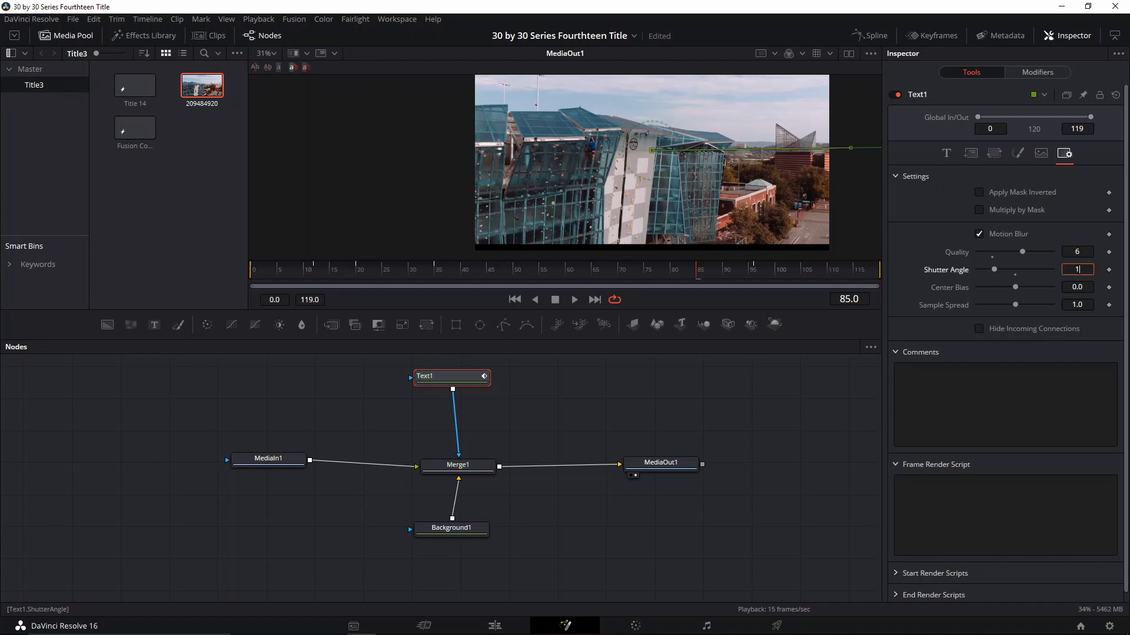
key(Tab)
key(Return)
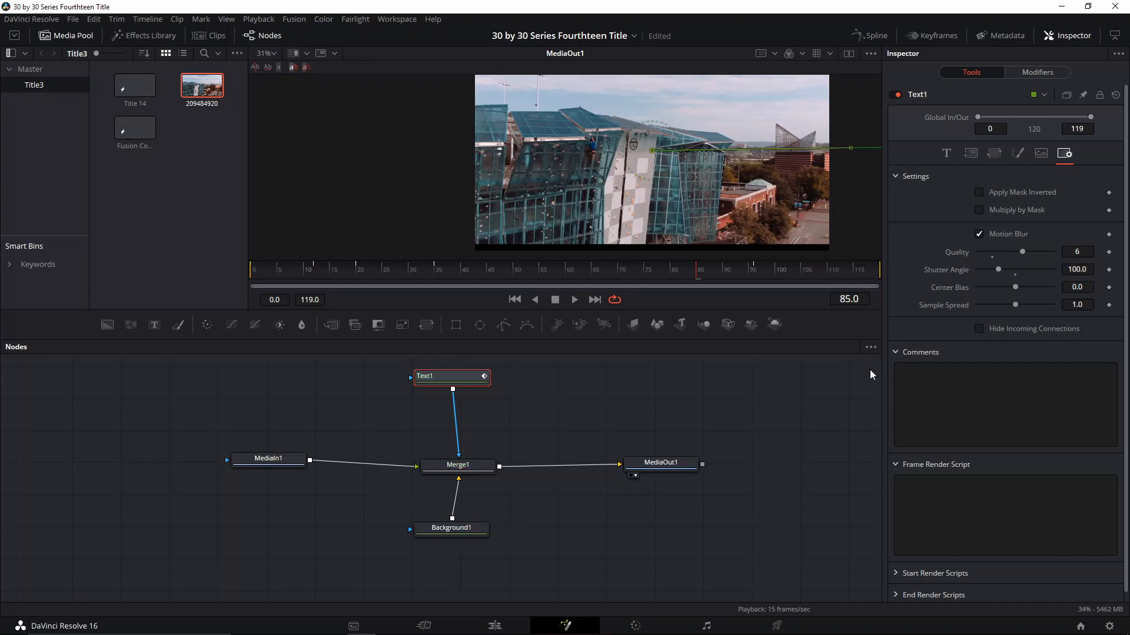
- Play the motion-blurred title animation from frame 3 and move the MediaIn1 node higher in the node graph
click(870, 35)
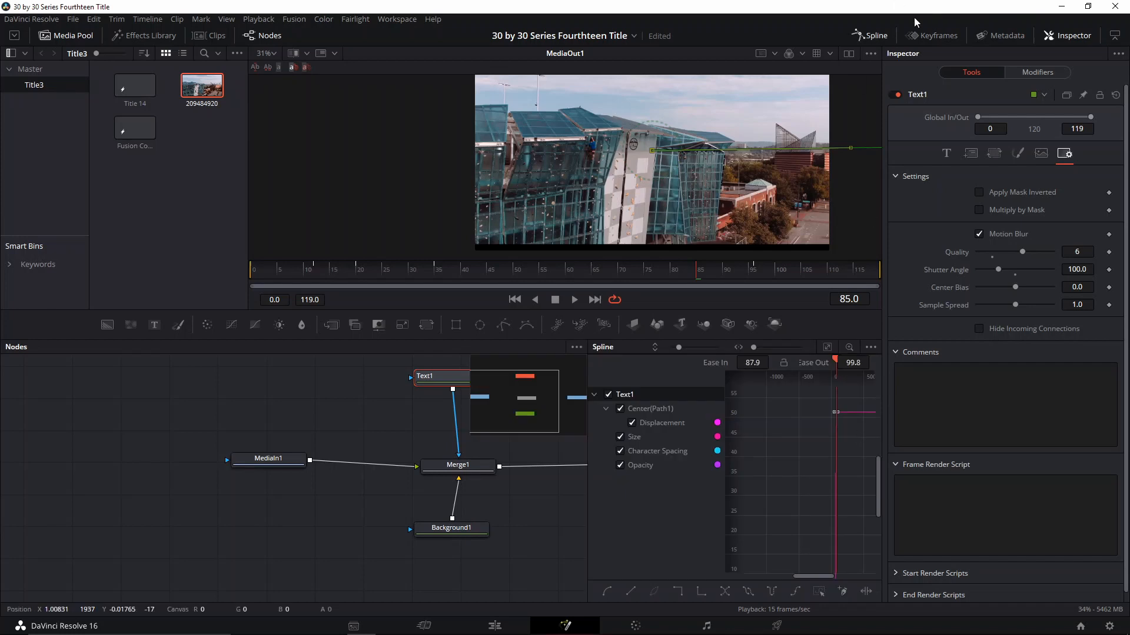
click(871, 34)
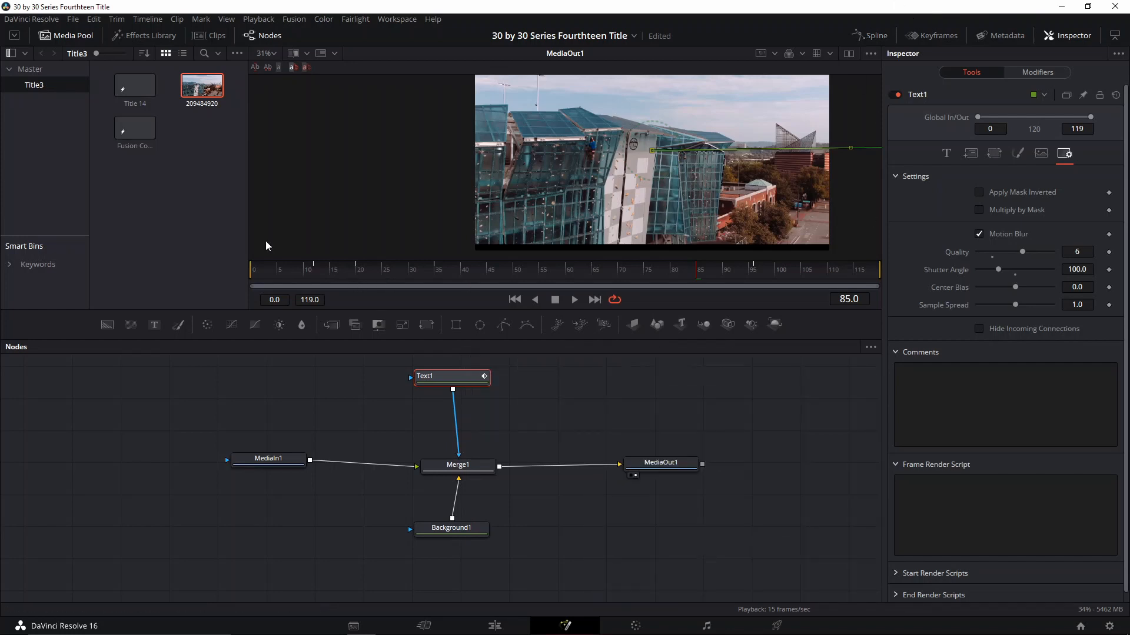
click(268, 269)
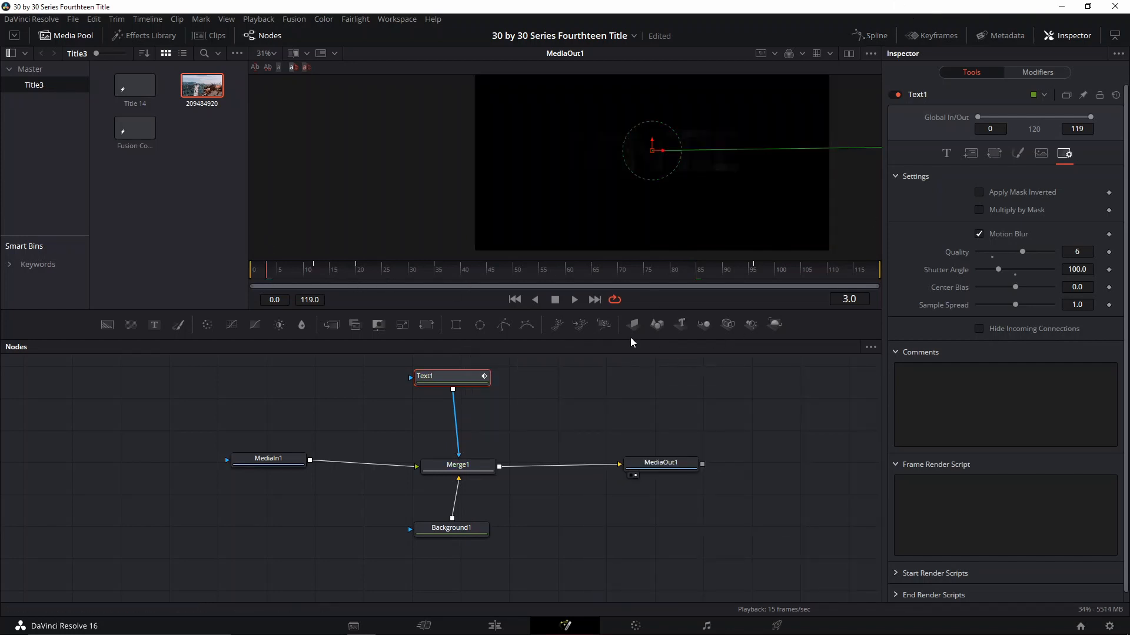
key(space)
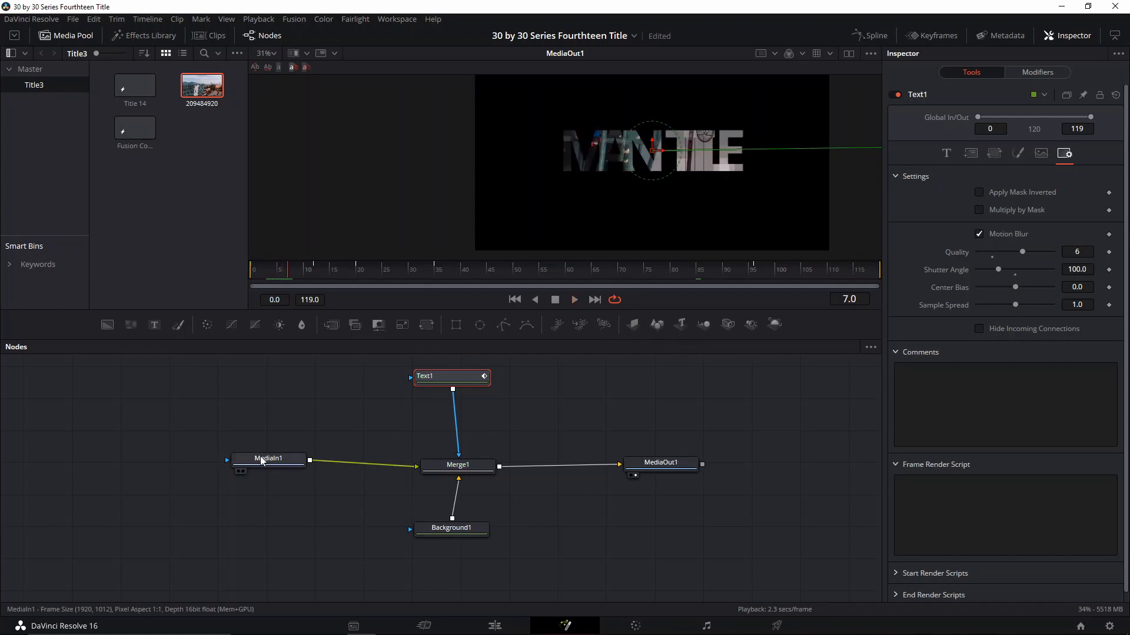
drag(262, 461, 255, 409)
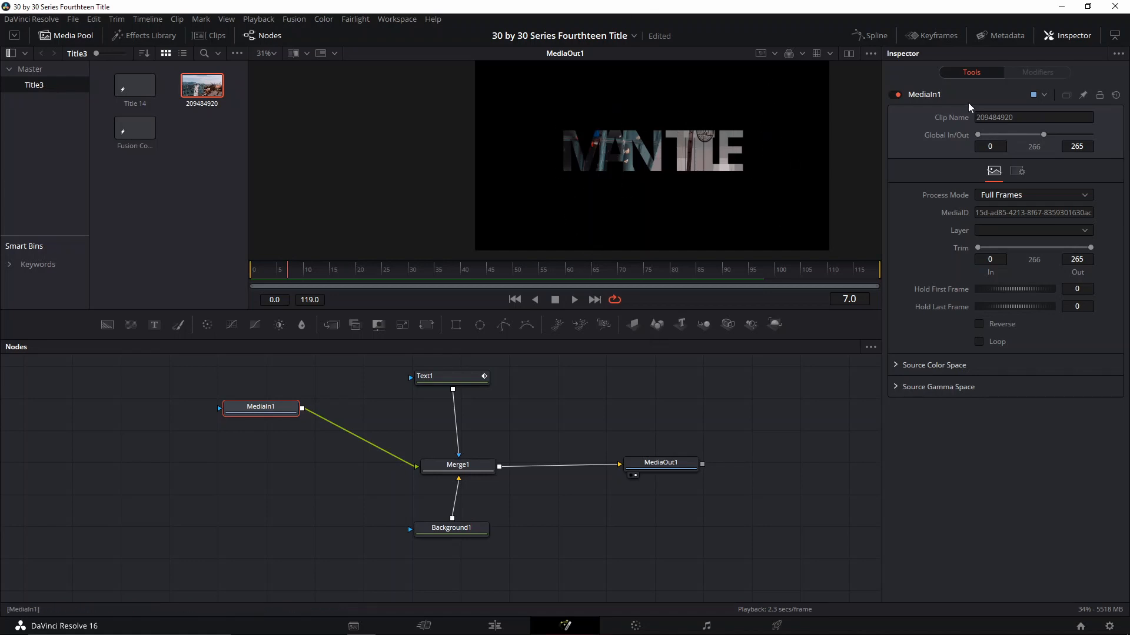
key(space)
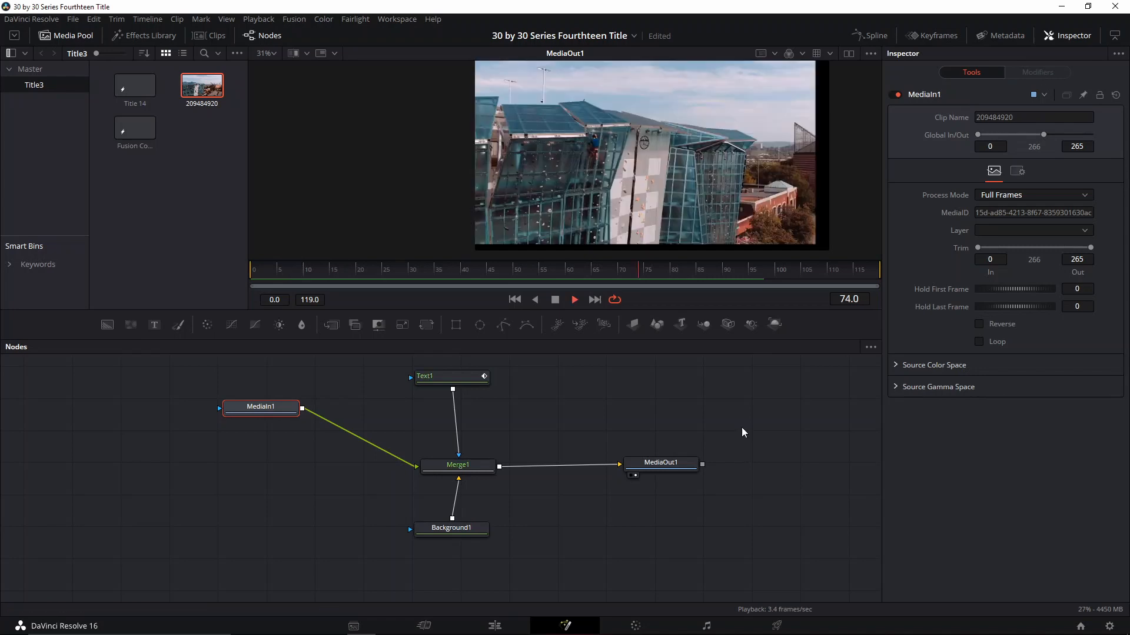
key(space)
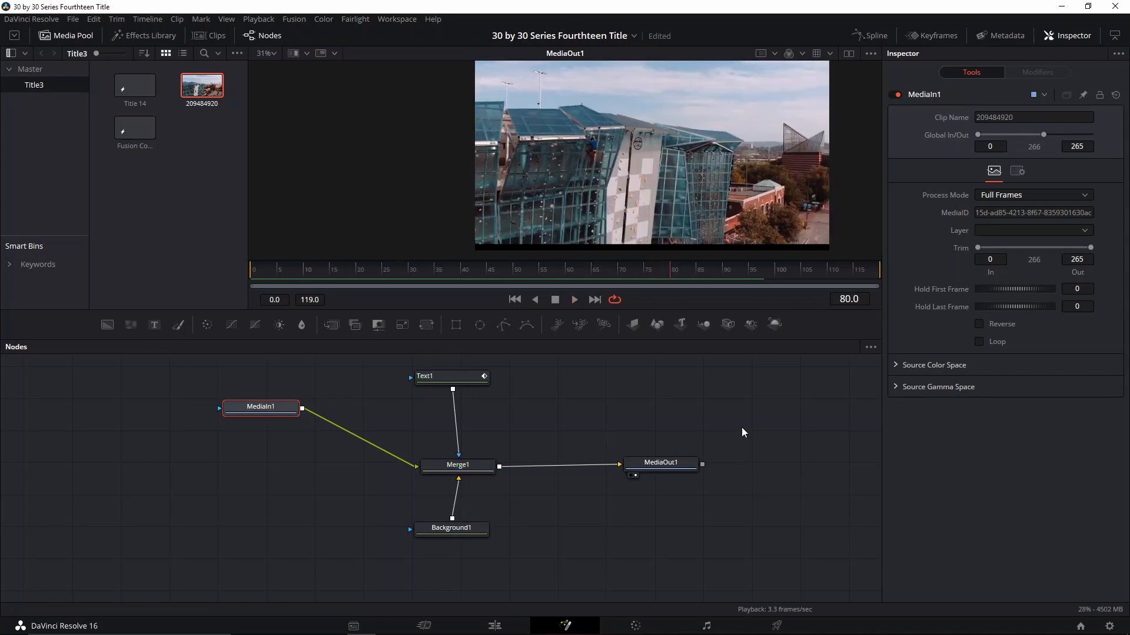
- Replay the title animation from frame 5 to check the motion blur in real time
click(277, 267)
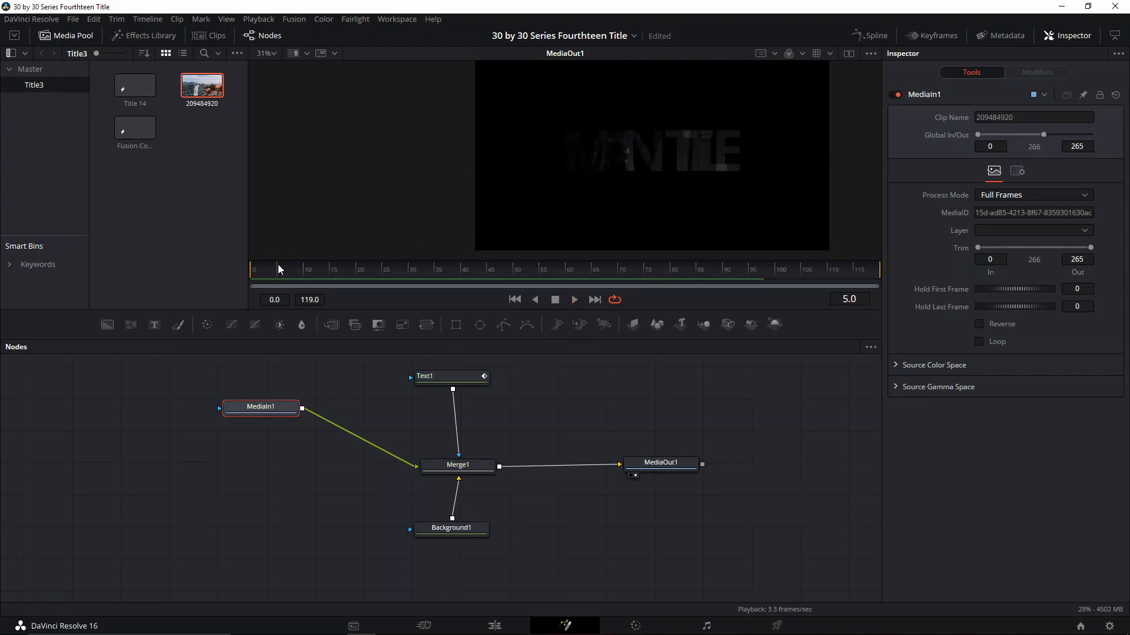
key(space)
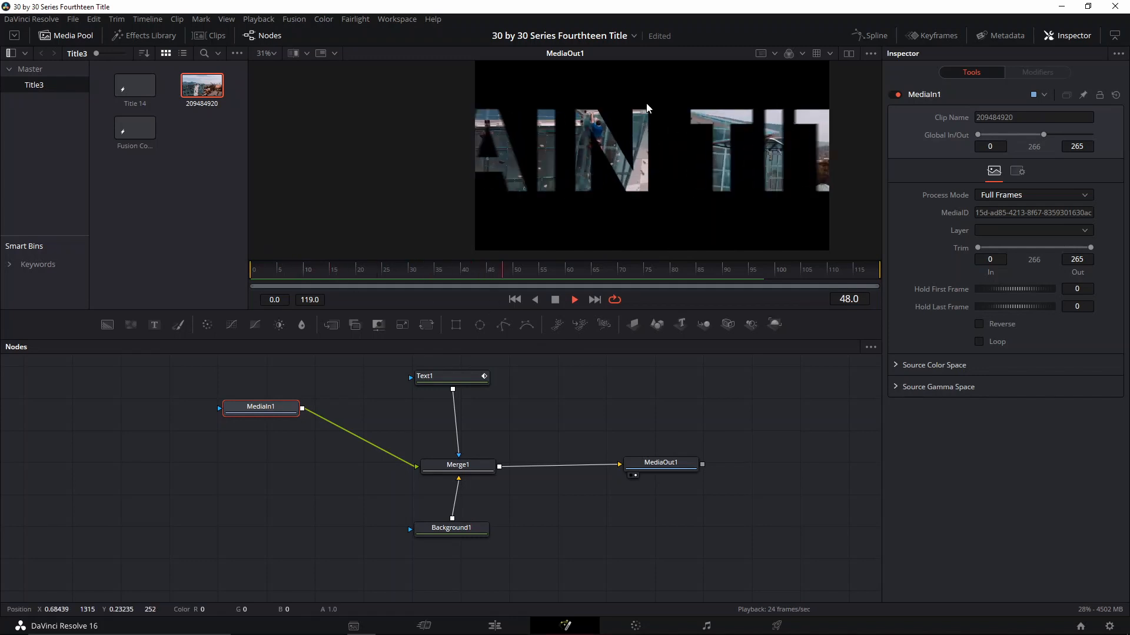
key(space)
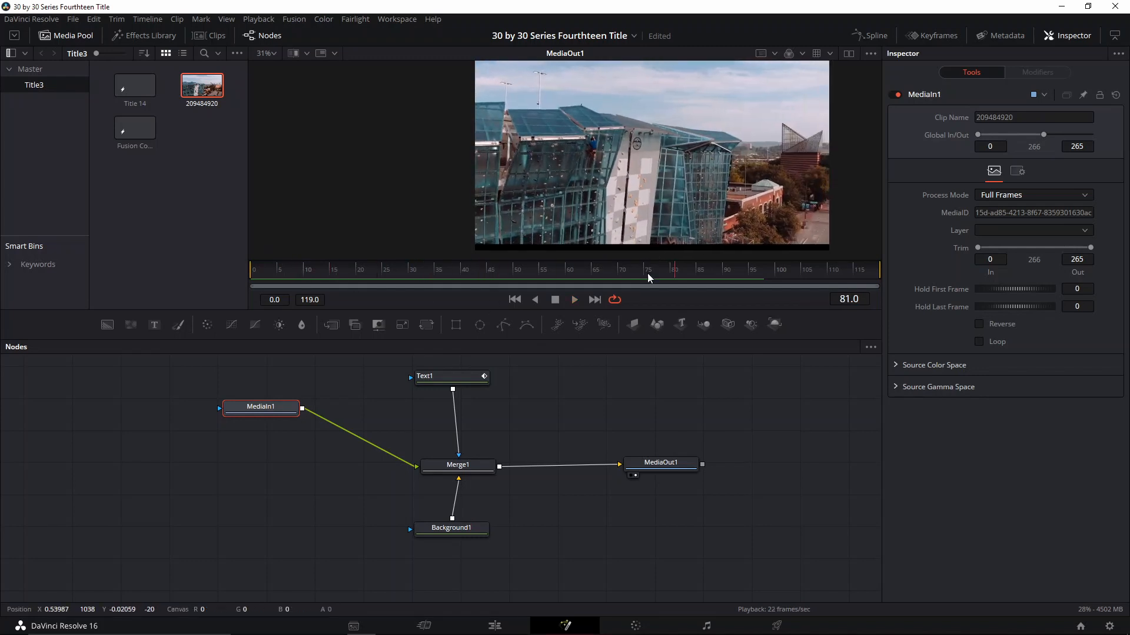
- Switch to the Edit page and add another Fusion Composition clip to Video 1 after the existing one, leaving a gap between them
click(494, 627)
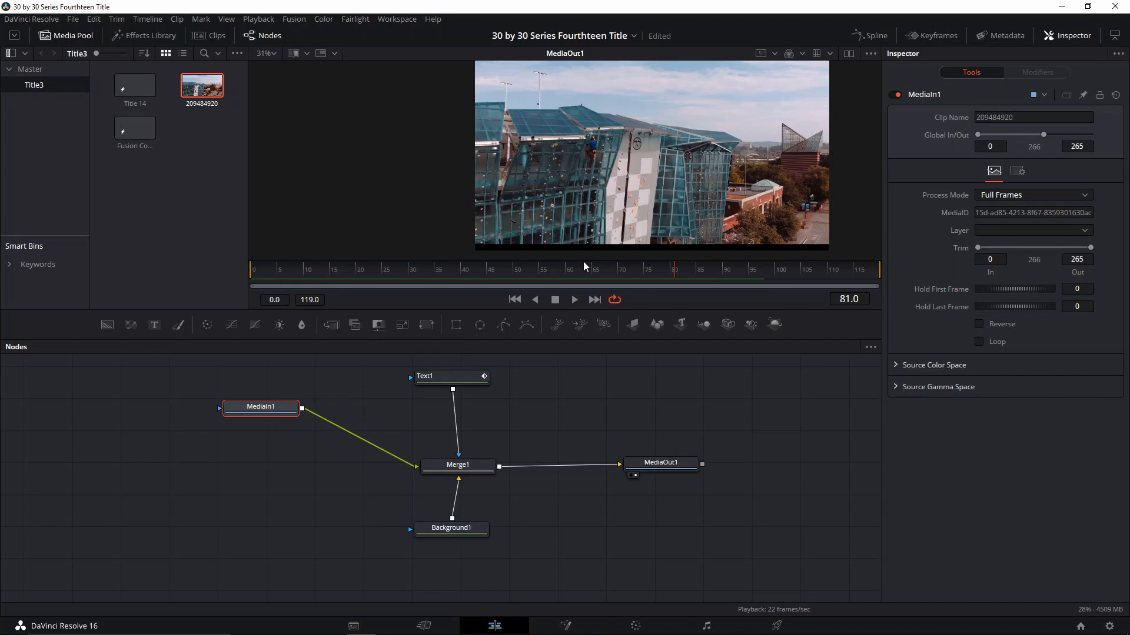
scroll(589, 426, right, 3)
scroll(589, 426, left, 4)
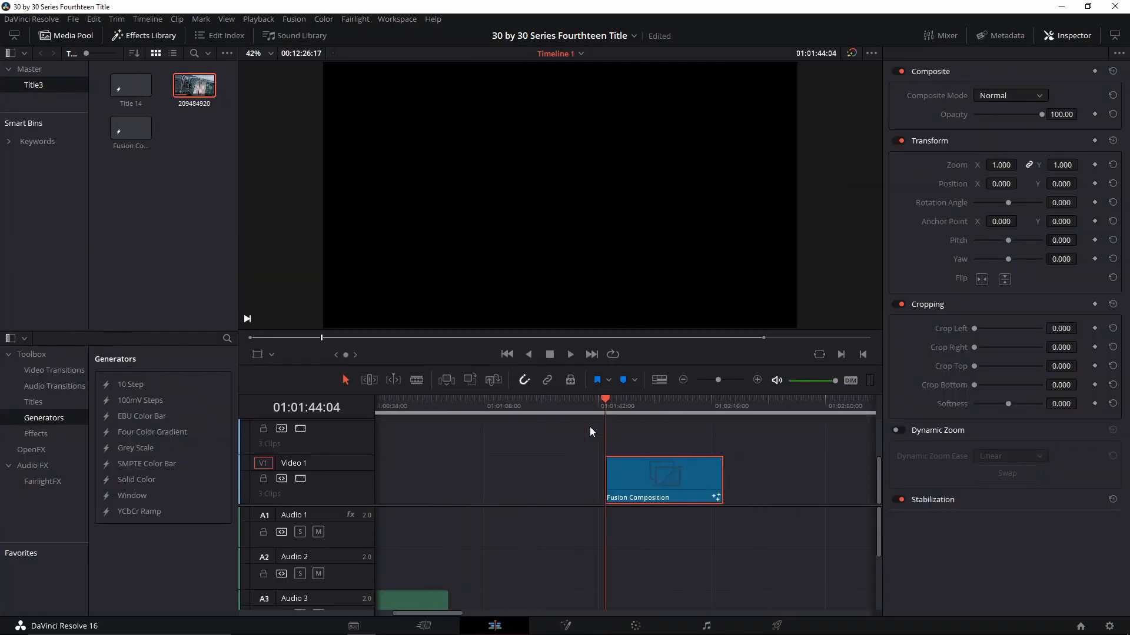
scroll(514, 425, right, 4)
scroll(364, 276, up, 2)
scroll(479, 429, left, 5)
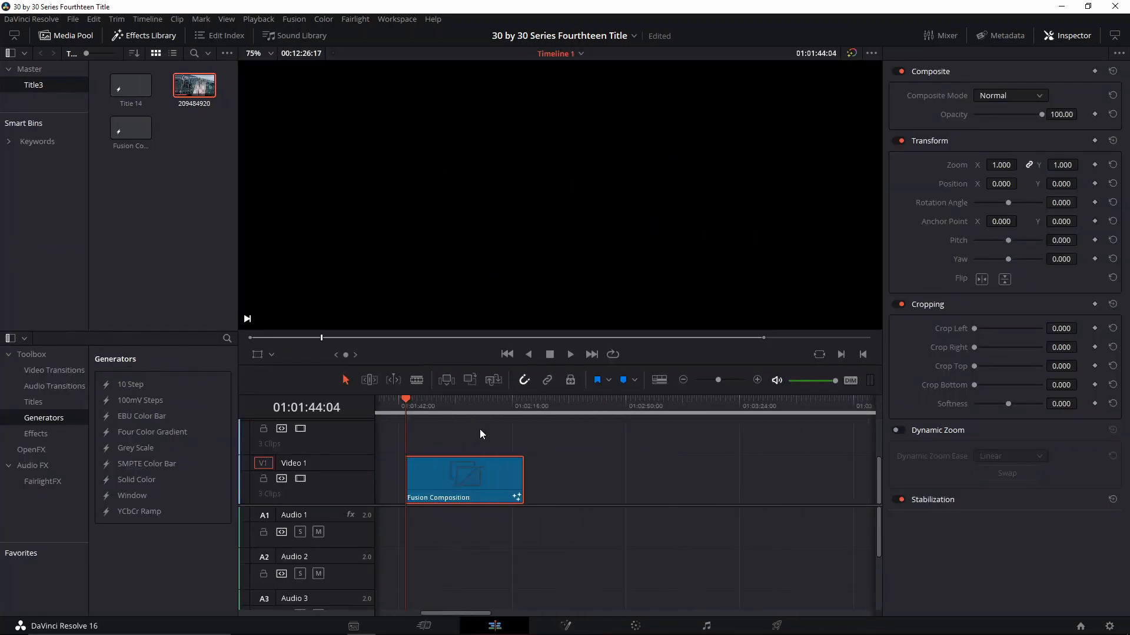
scroll(475, 429, right, 3)
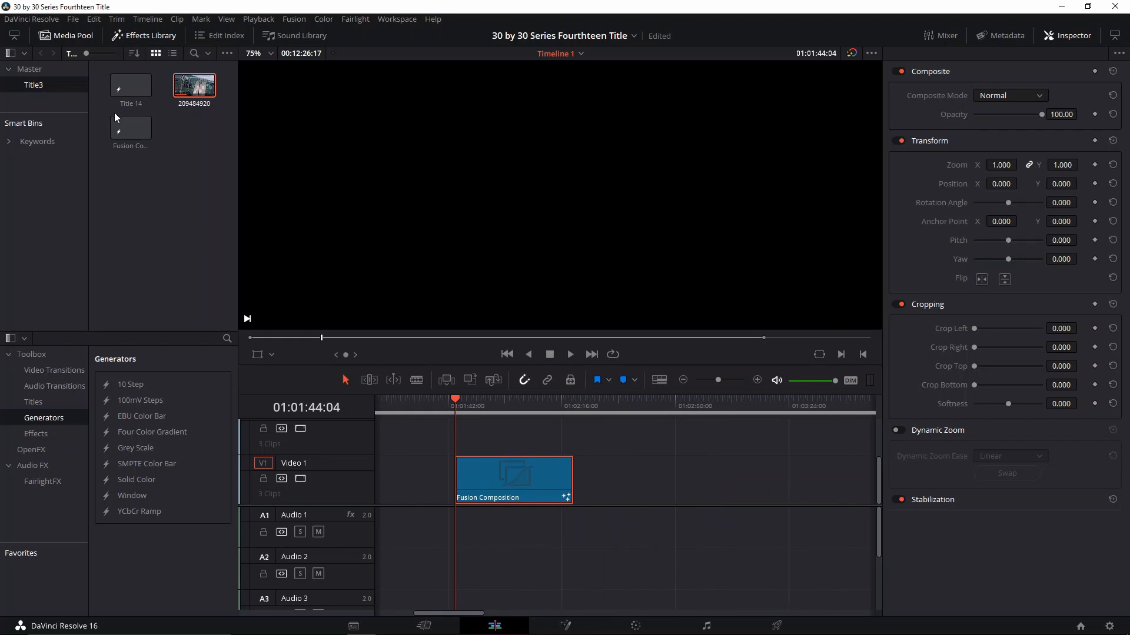
drag(118, 125, 574, 420)
drag(658, 465, 764, 488)
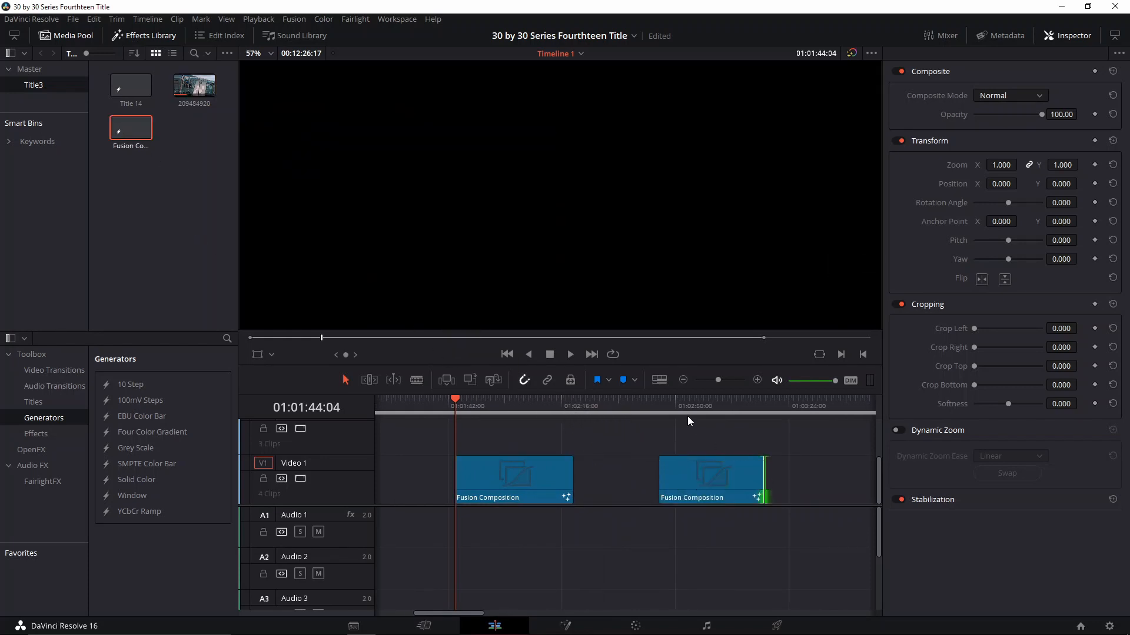
- Play the second Fusion Composition clip from its start with the viewer zoomed out to show the whole frame, and replay its opening
click(649, 406)
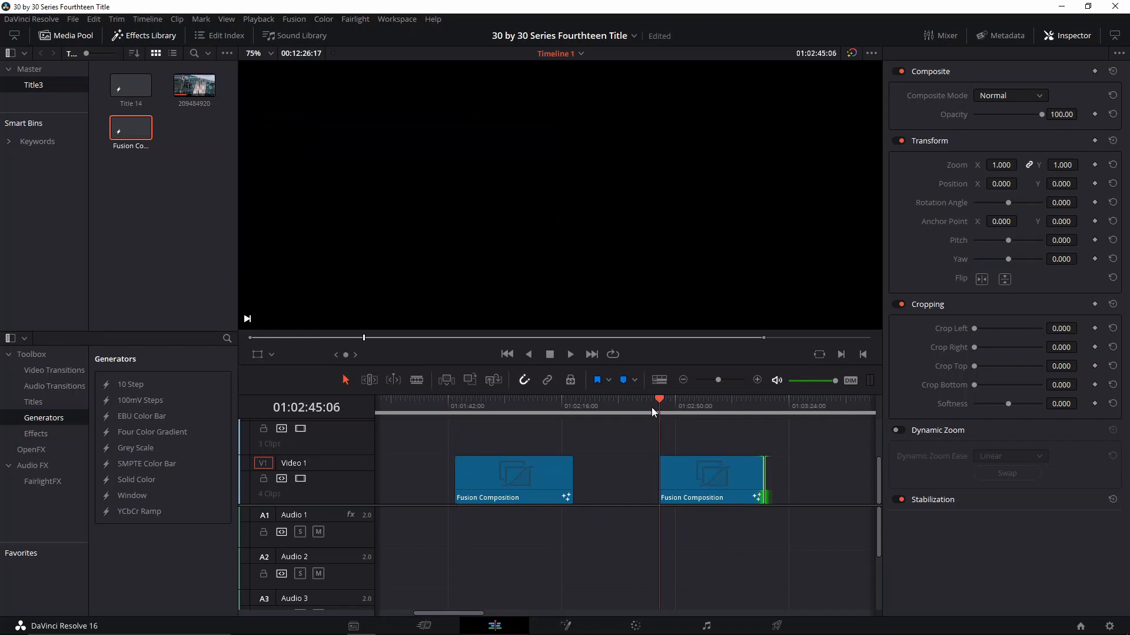
key(space)
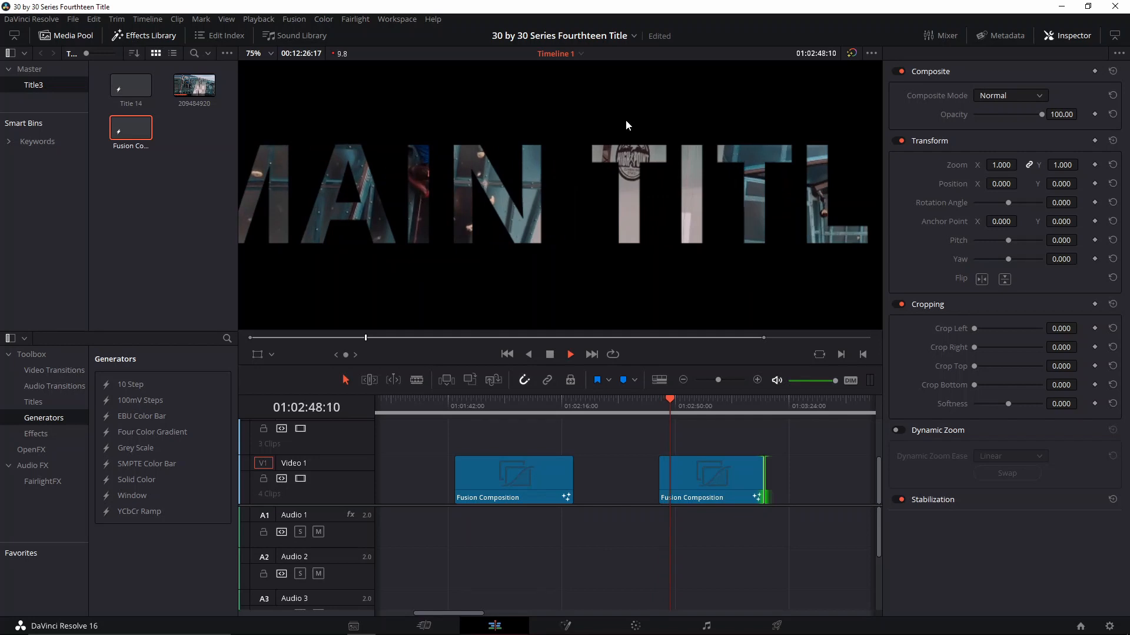
scroll(625, 119, down, 3)
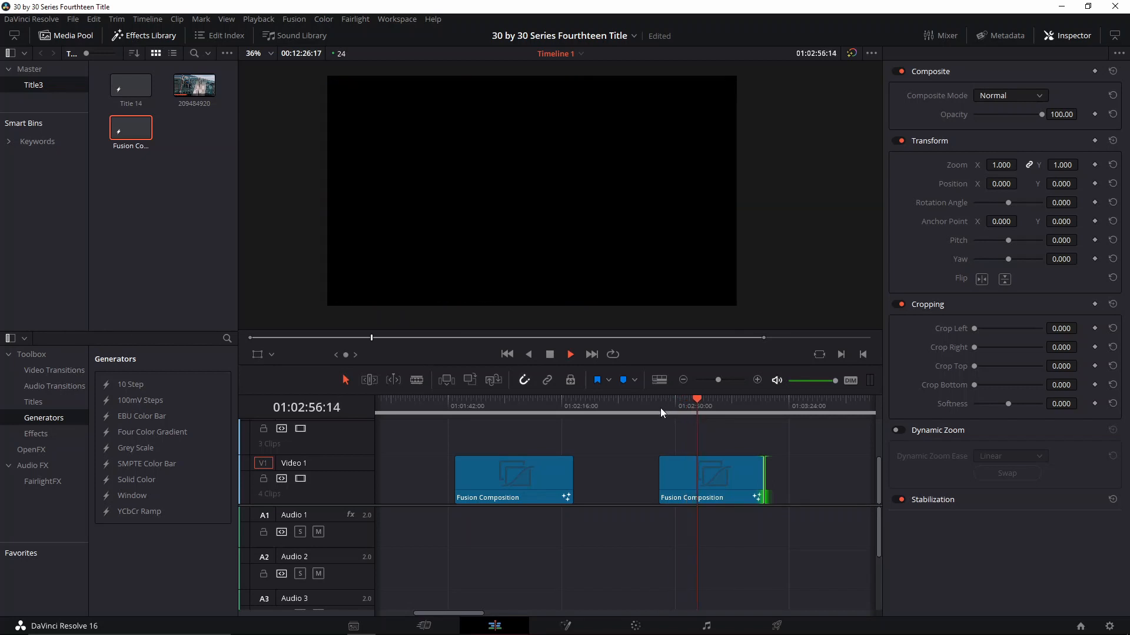
click(660, 406)
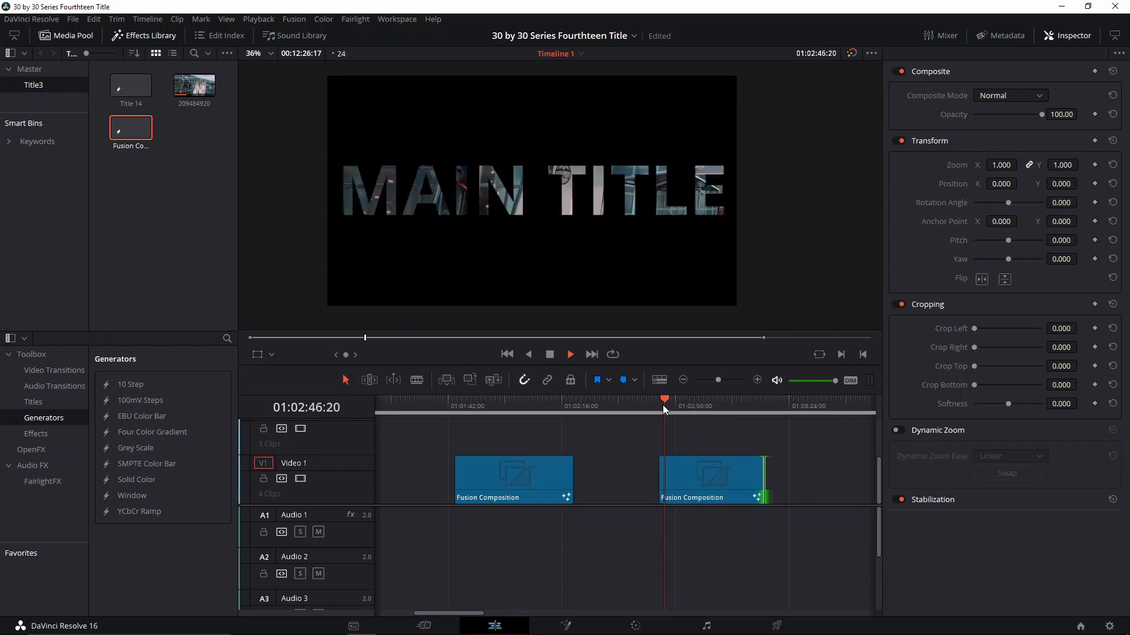